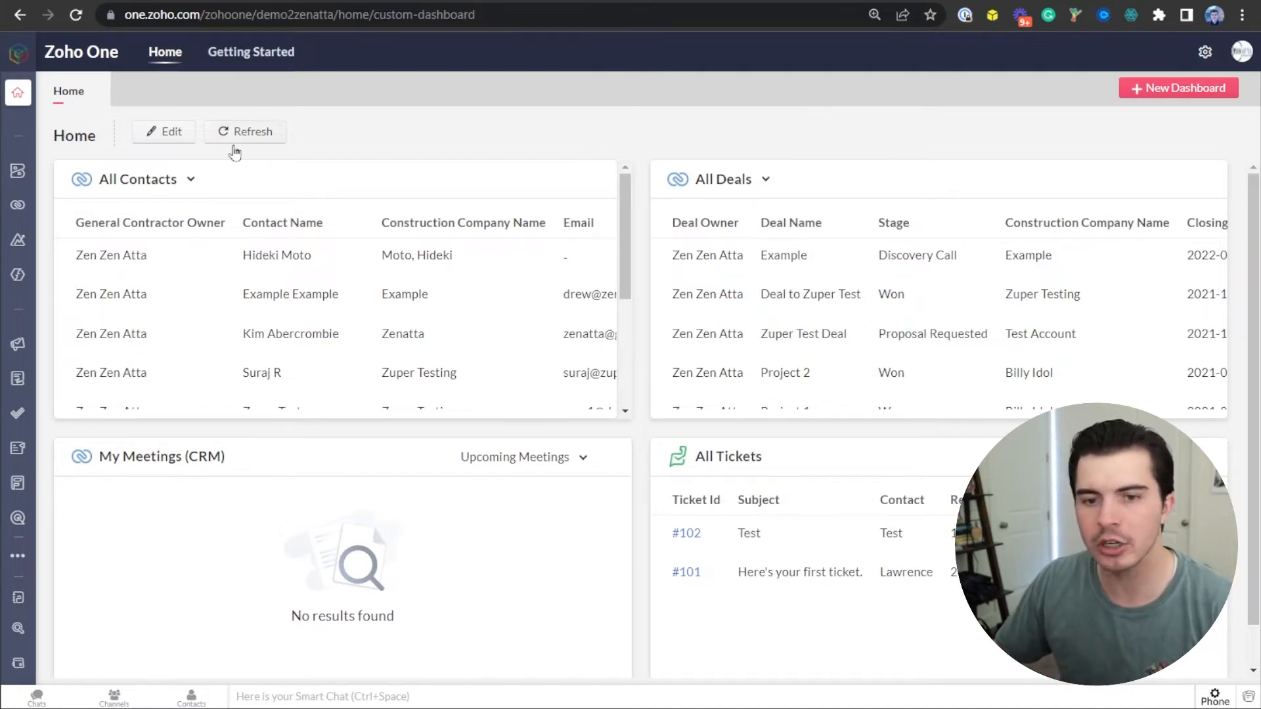
- Switch to Zoho Campaigns, view its dashboard, and open the contact sync services
{"action": "left_click", "coordinate": [59, 351]}
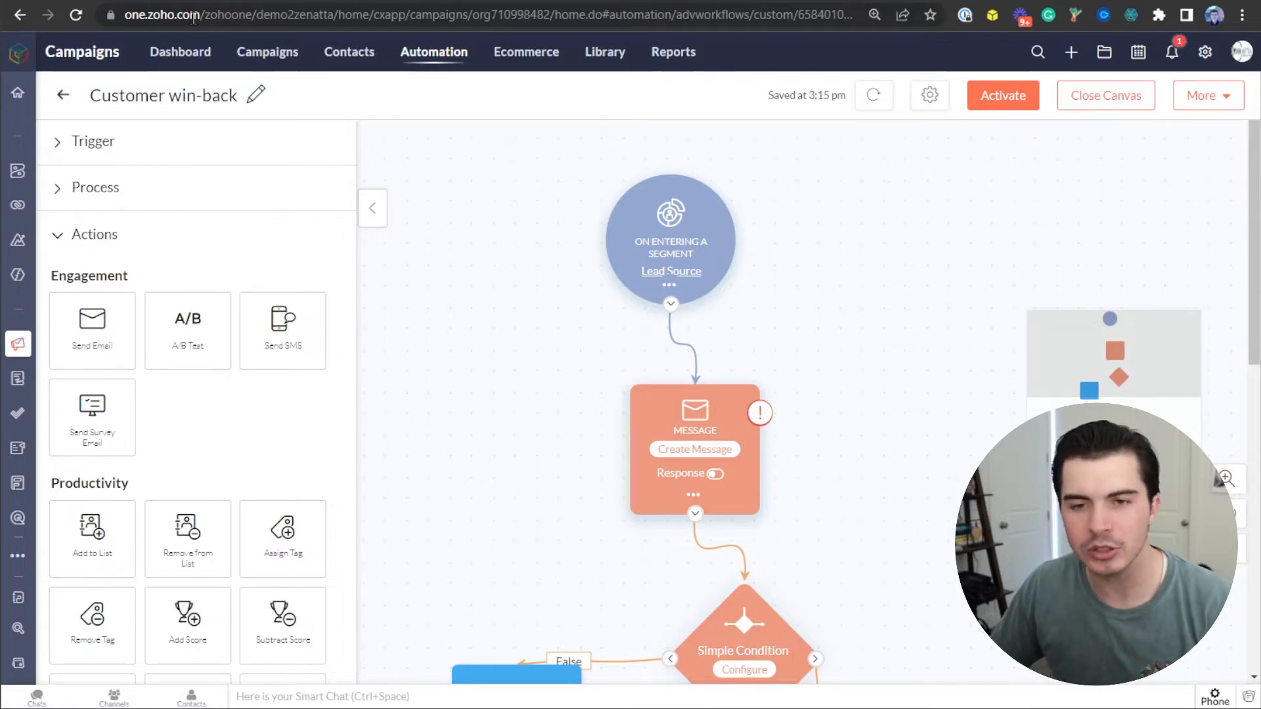
{"action": "mouse_move", "coordinate": [17, 343]}
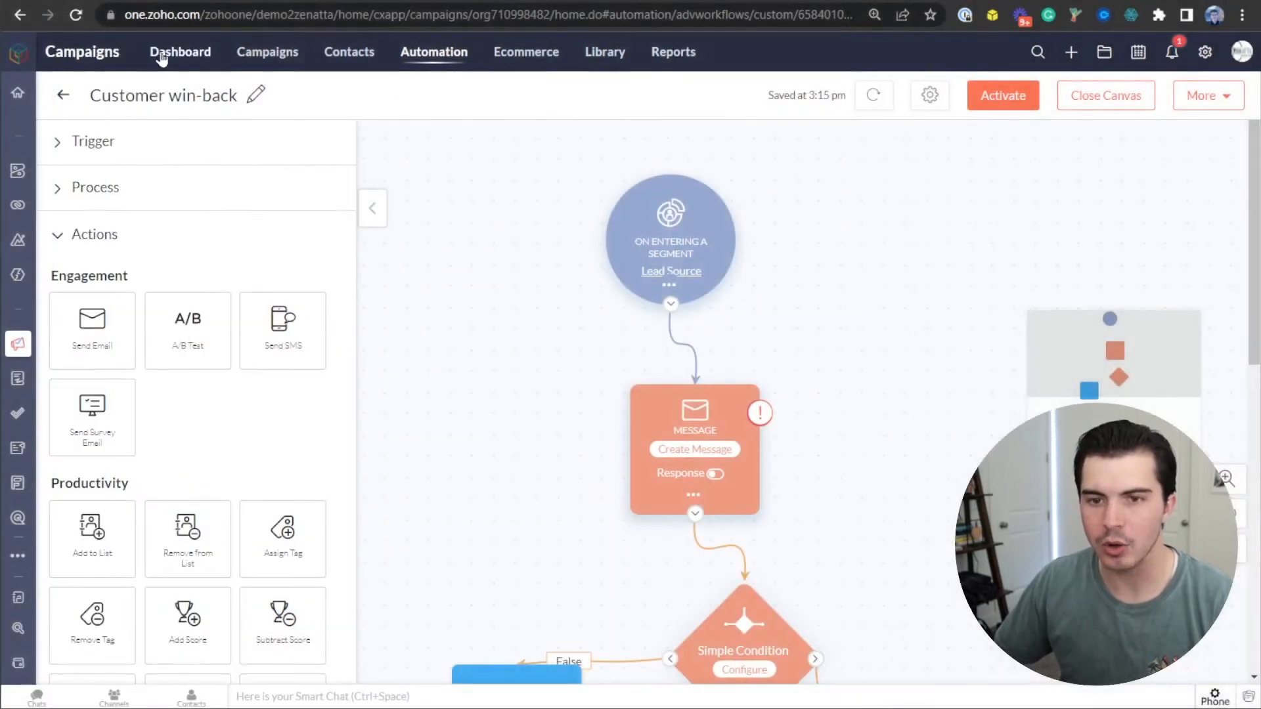
{"action": "left_click", "coordinate": [180, 52]}
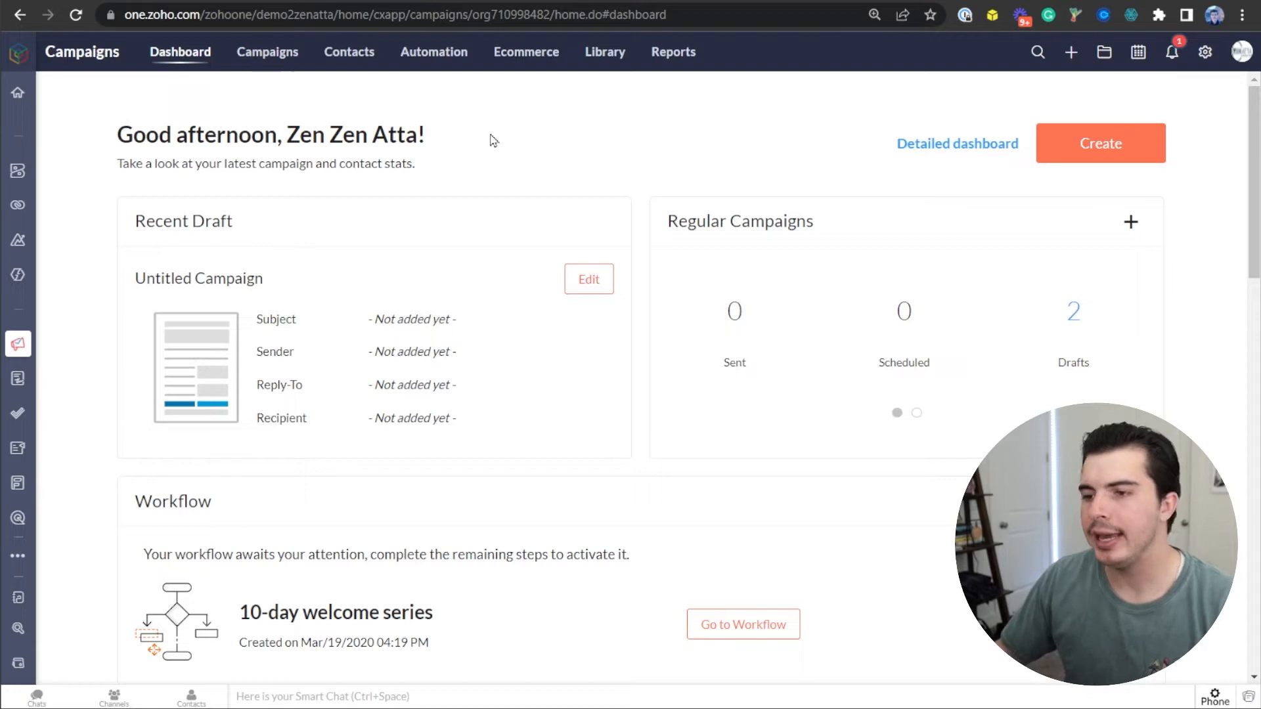
{"action": "mouse_move", "coordinate": [353, 64]}
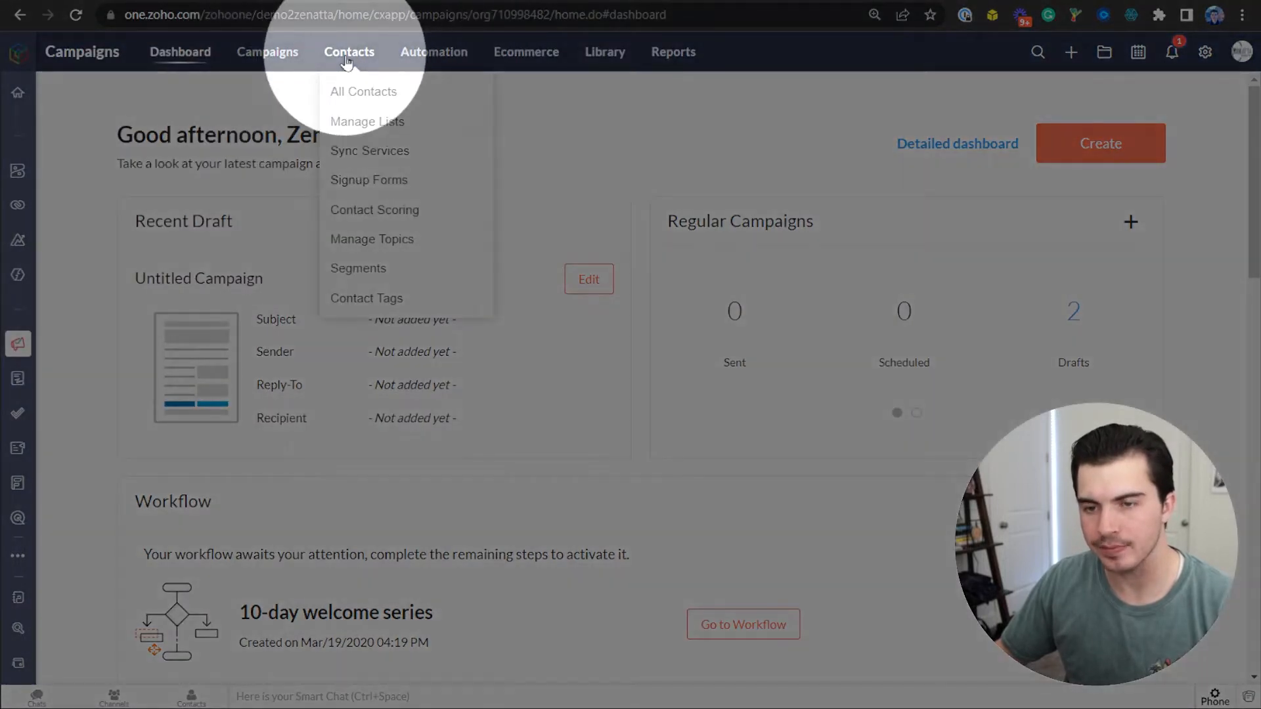
{"action": "left_click", "coordinate": [372, 163]}
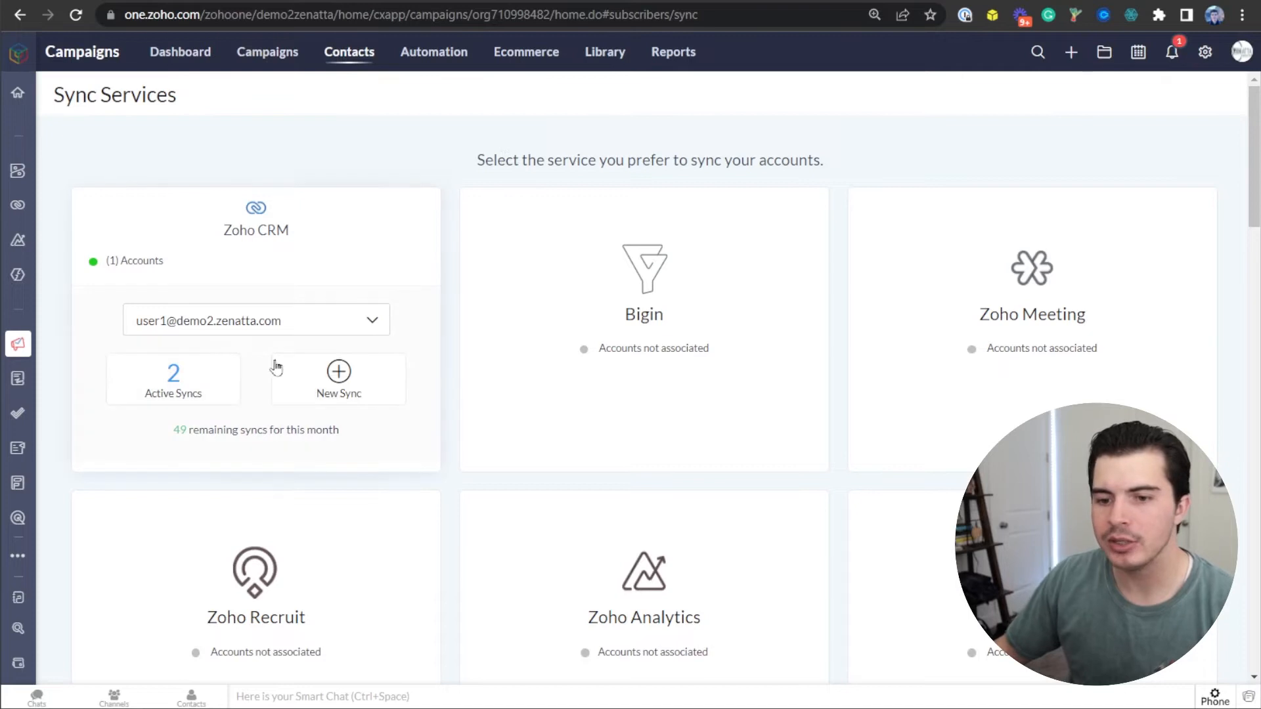
- Start a new periodic sync from Zoho CRM for the Contacts module
{"action": "left_click", "coordinate": [339, 388]}
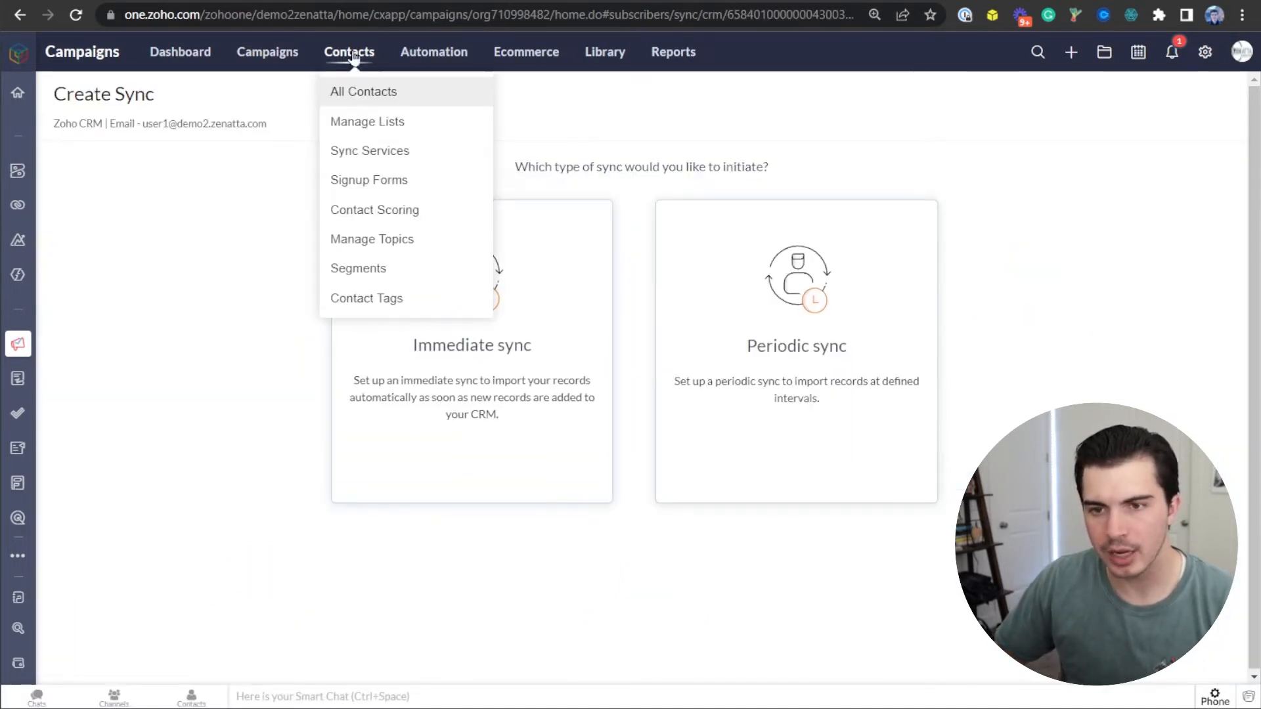
{"action": "left_click", "coordinate": [369, 150]}
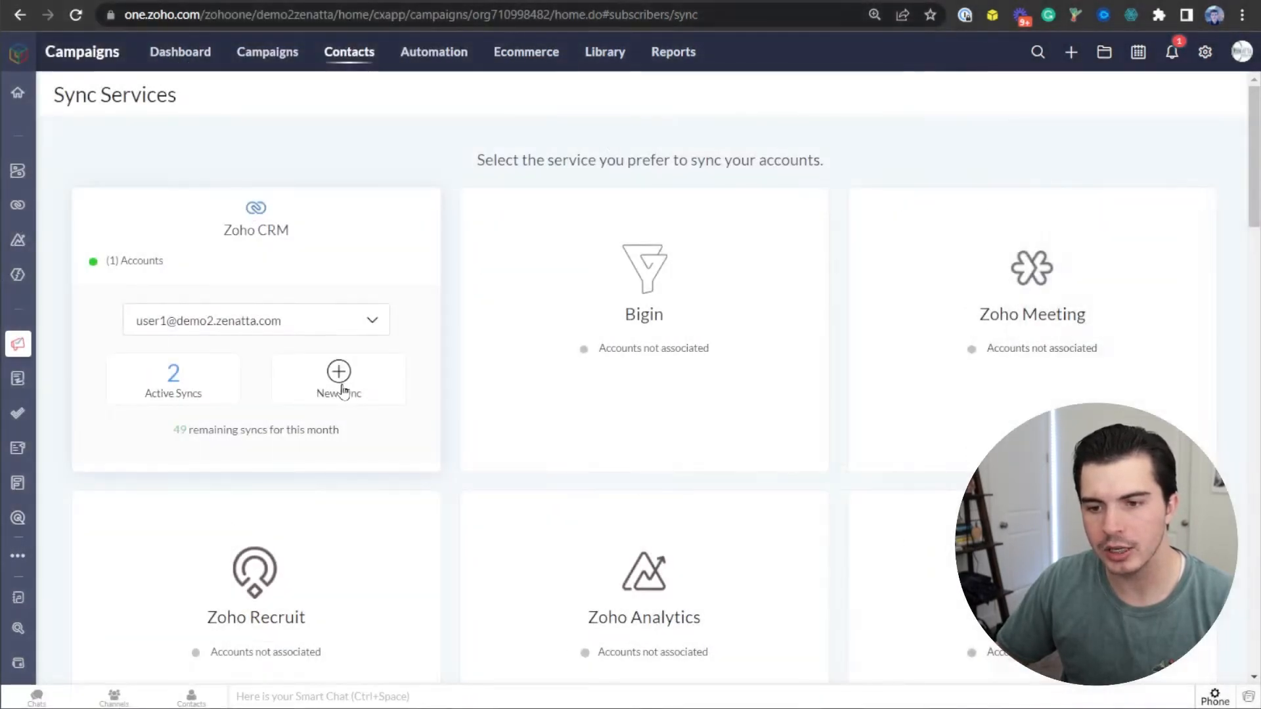
{"action": "left_click", "coordinate": [338, 381]}
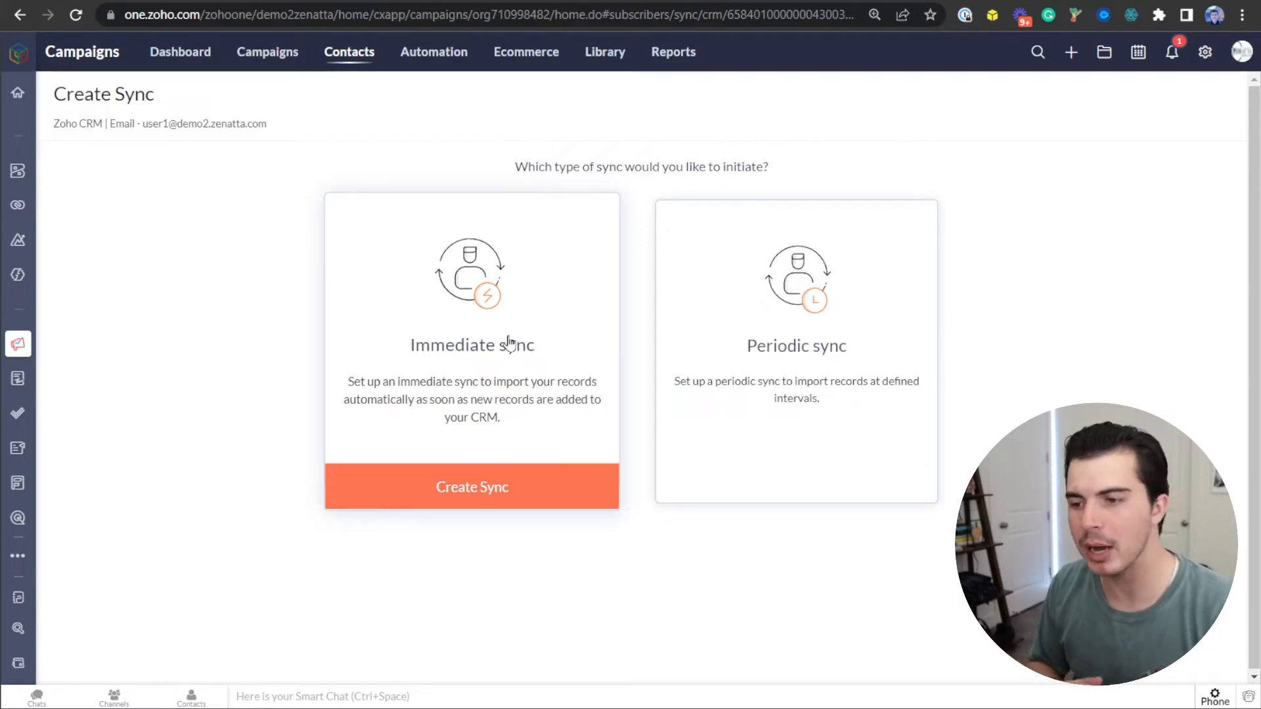
{"action": "mouse_move", "coordinate": [768, 374]}
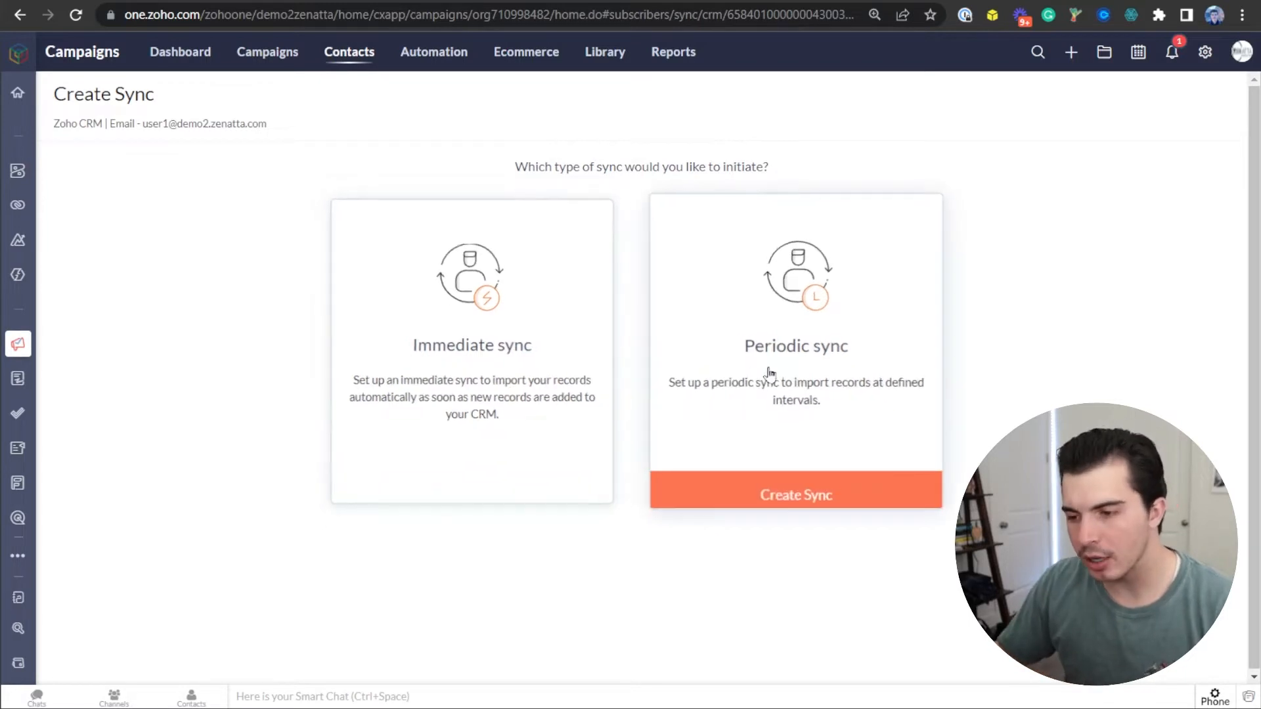
{"action": "left_click", "coordinate": [778, 402]}
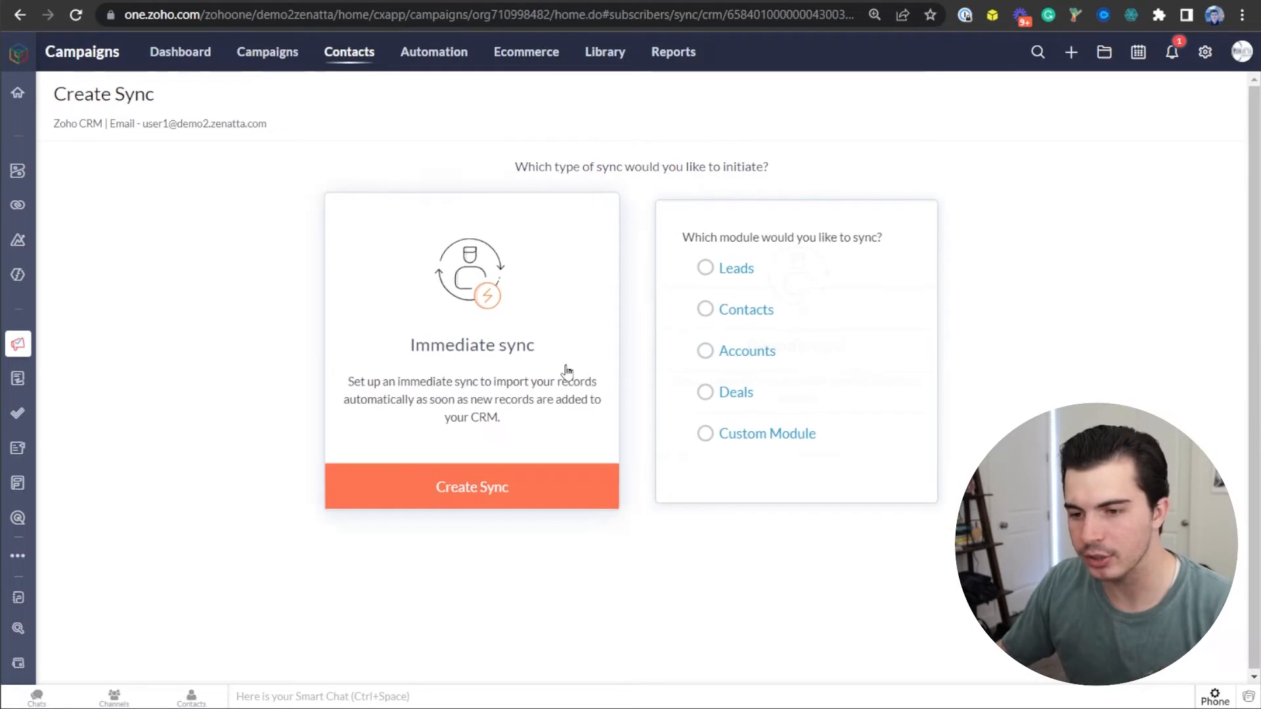
{"action": "left_click", "coordinate": [784, 308]}
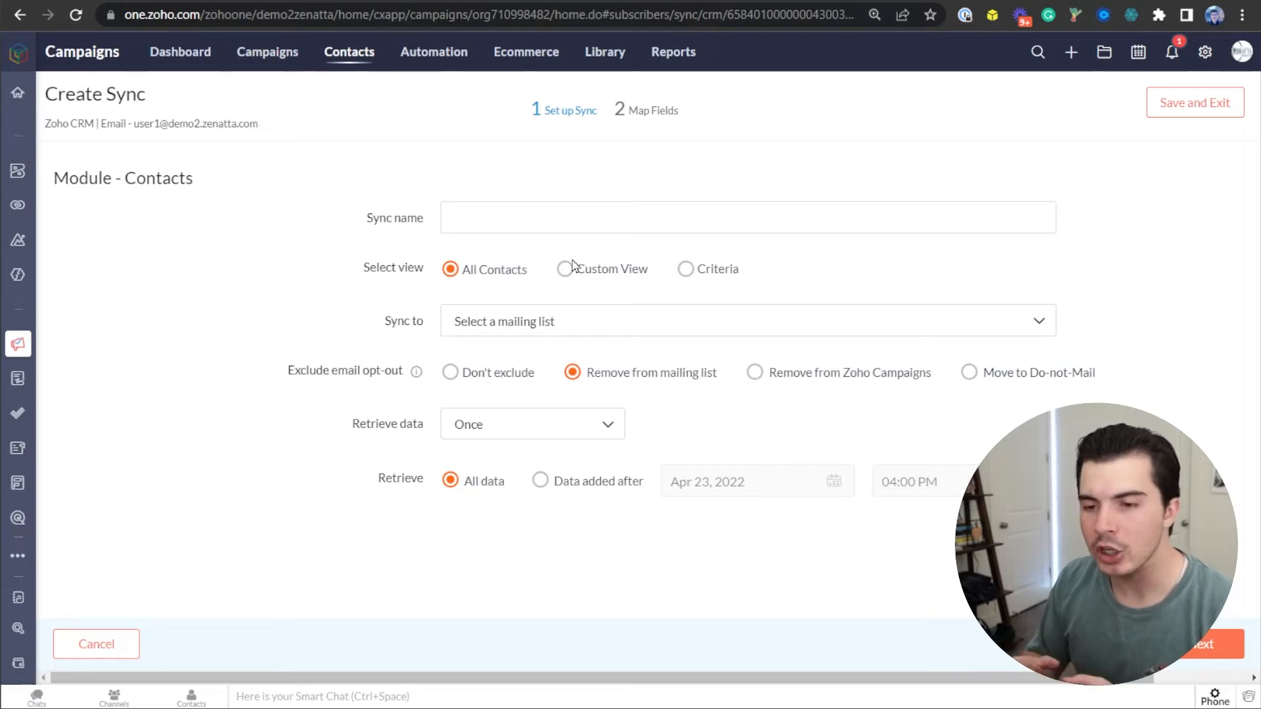
- Name the sync "All CRM Contacts"
{"action": "left_click", "coordinate": [513, 210]}
{"action": "type", "text": "All CRM Contact"}
{"action": "key", "text": "ctrl+BackSpace"}
{"action": "type", "text": "Contacts"}
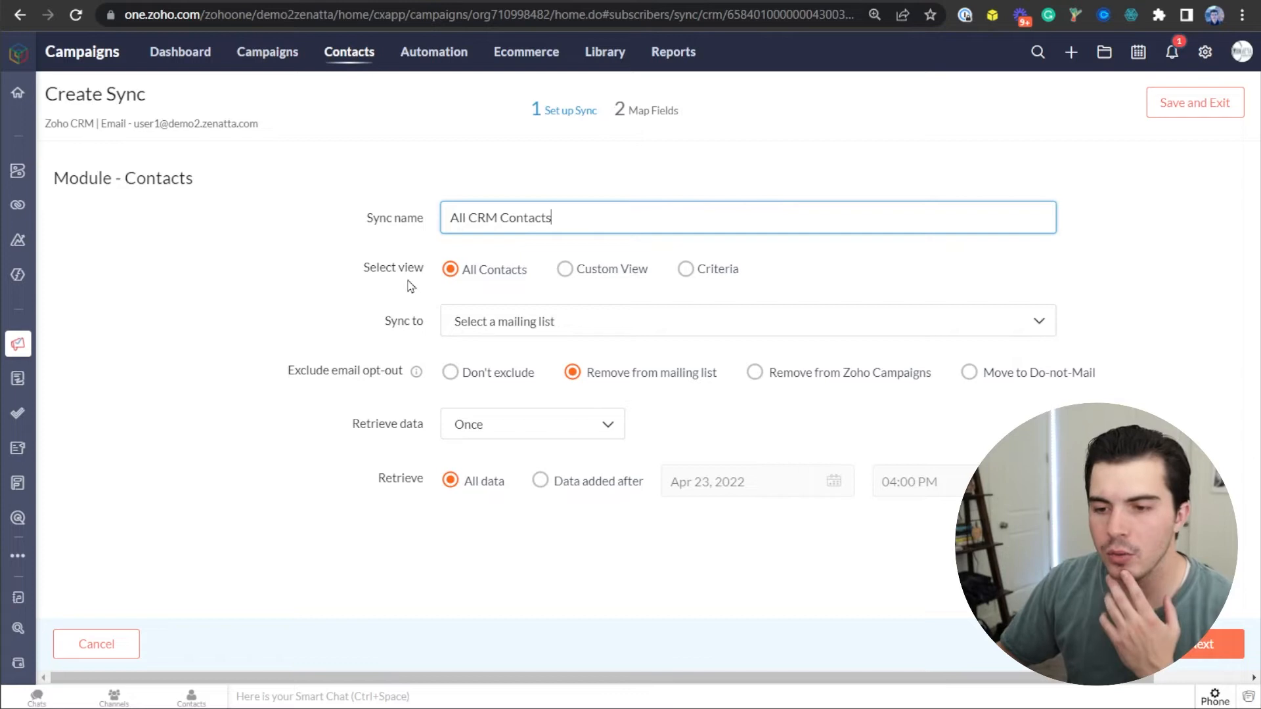
- Create a mailing list named "All CRM Contacts" as the sync target, reusing that text as the explanation of how contacts are known
{"action": "left_click", "coordinate": [486, 321]}
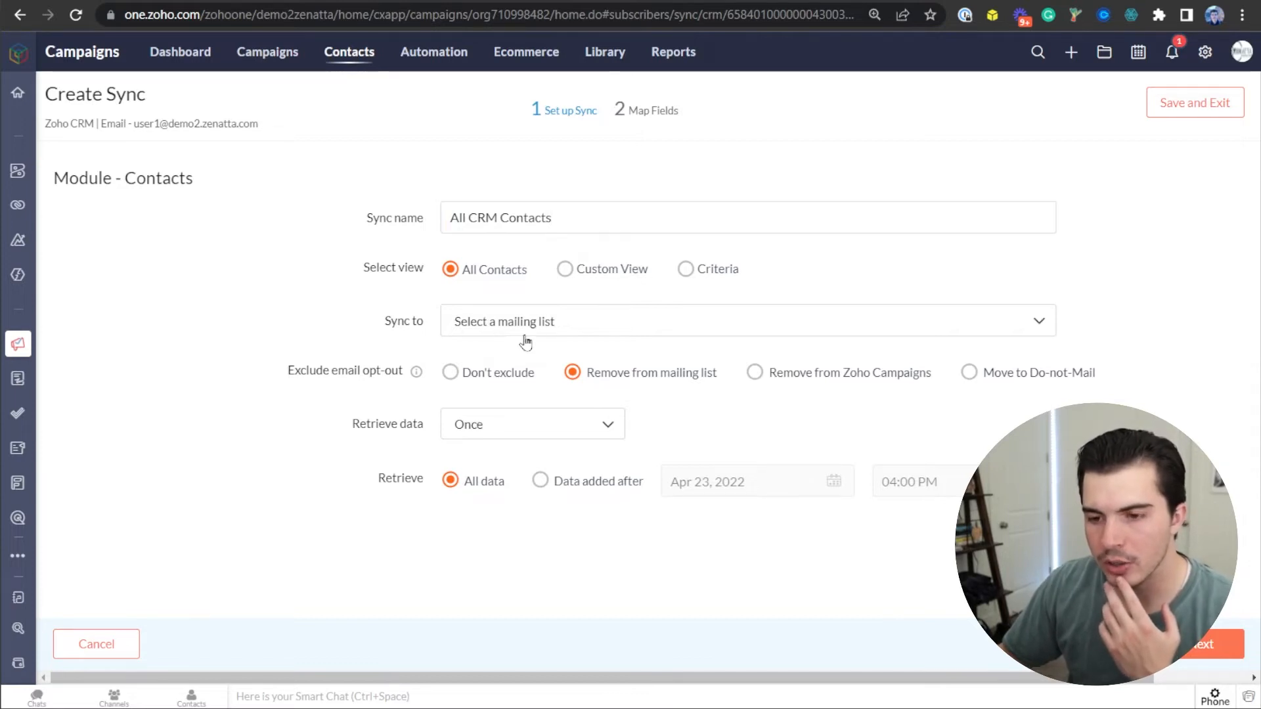
{"action": "left_click", "coordinate": [730, 470]}
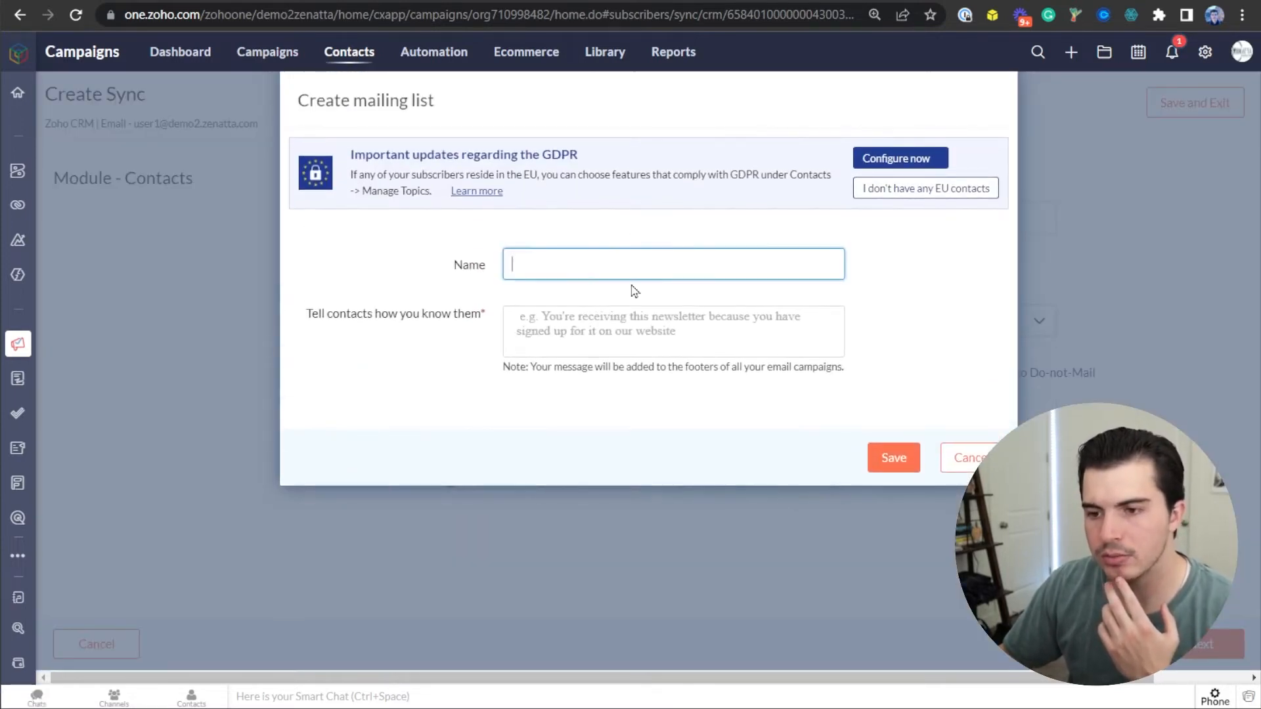
{"action": "type", "text": "AllC"}
{"action": "key", "text": "BackSpace"}
{"action": "type", "text": "CRM Contac"}
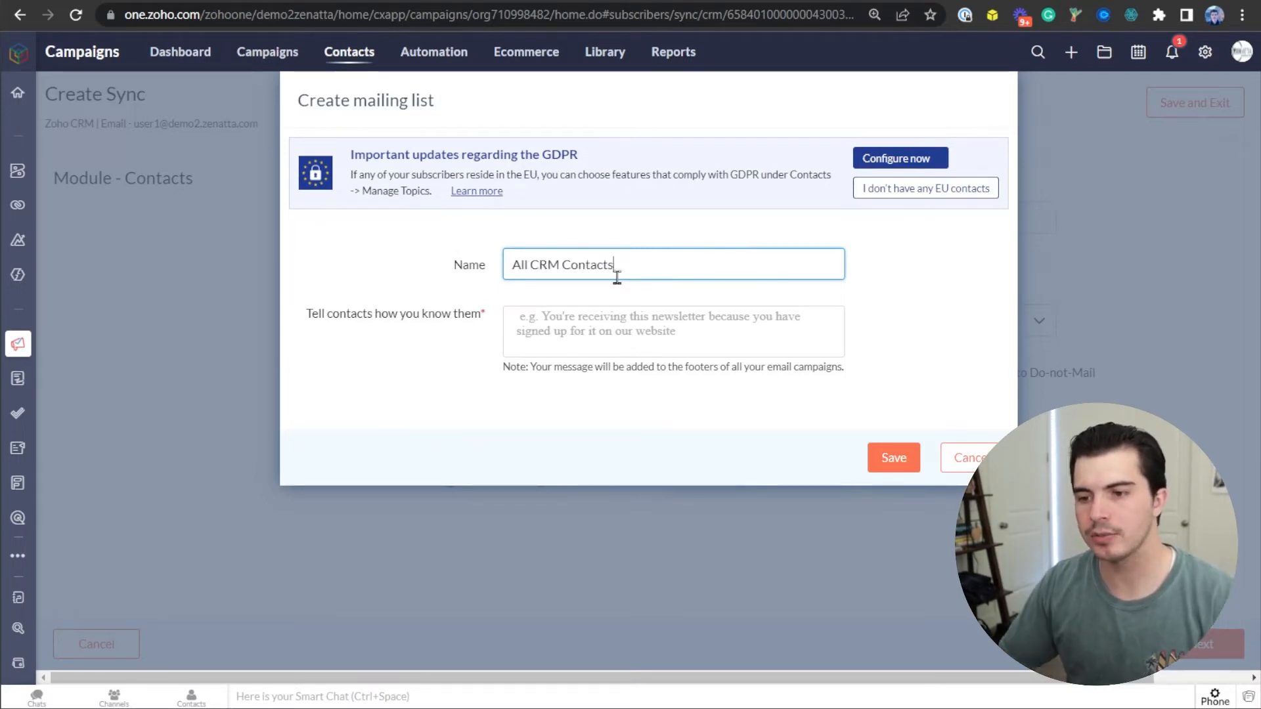
{"action": "type", "text": "ts"}
{"action": "left_click_drag", "start_coordinate": [611, 272], "coordinate": [512, 265]}
{"action": "key", "text": "ctrl+c"}
{"action": "left_click", "coordinate": [571, 316]}
{"action": "key", "text": "ctrl+v"}
{"action": "left_click", "coordinate": [883, 453]}
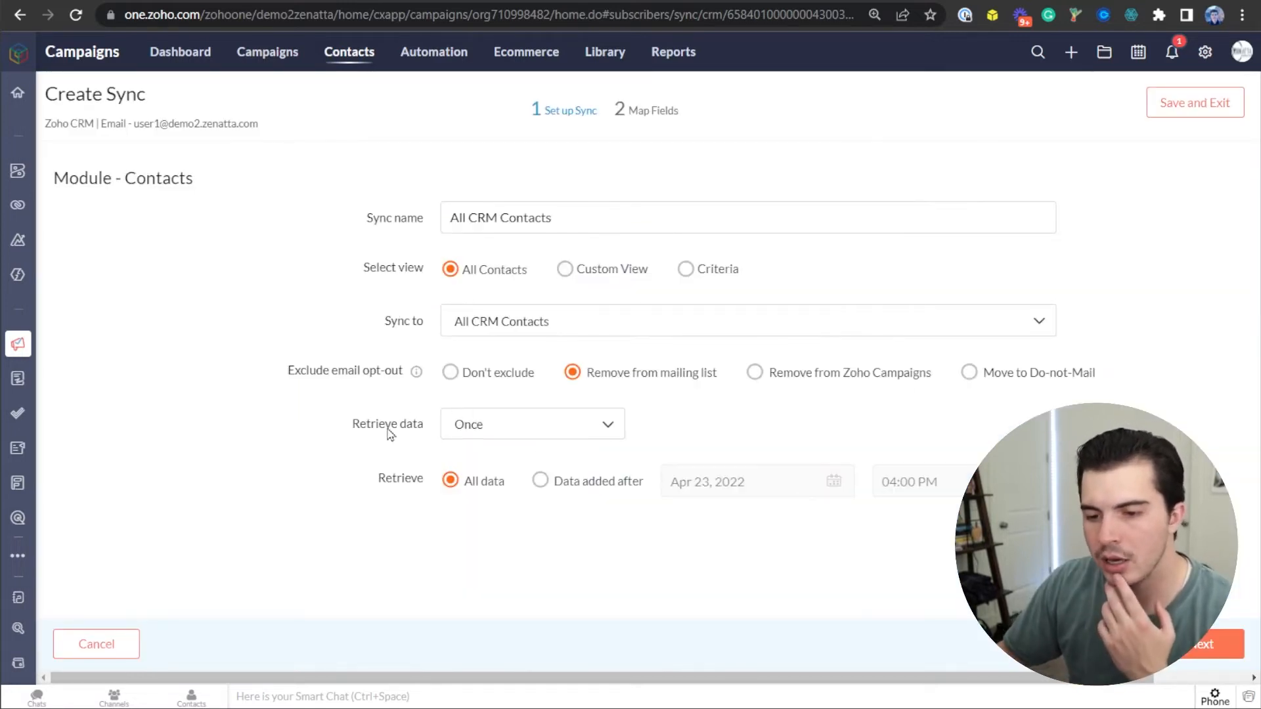
- Set the sync to retrieve data Daily
{"action": "left_click", "coordinate": [475, 430]}
{"action": "left_click", "coordinate": [503, 486]}
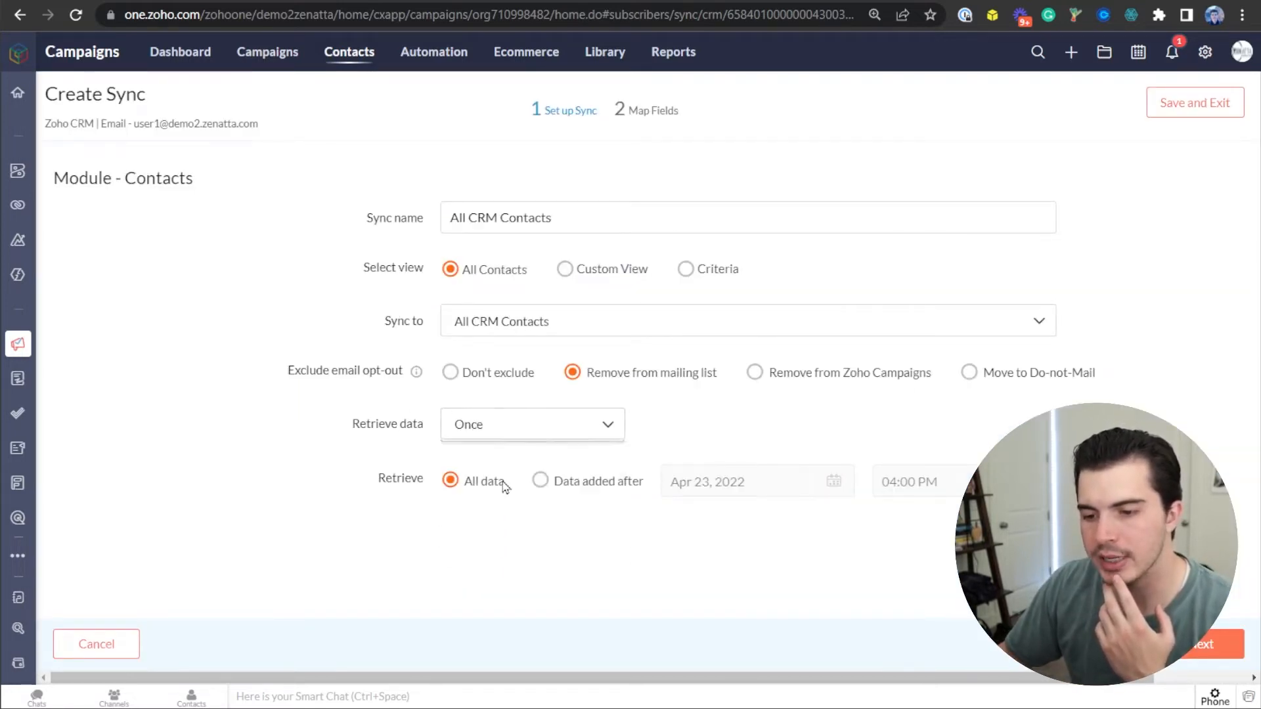
{"action": "left_click", "coordinate": [523, 433]}
{"action": "left_click", "coordinate": [524, 484]}
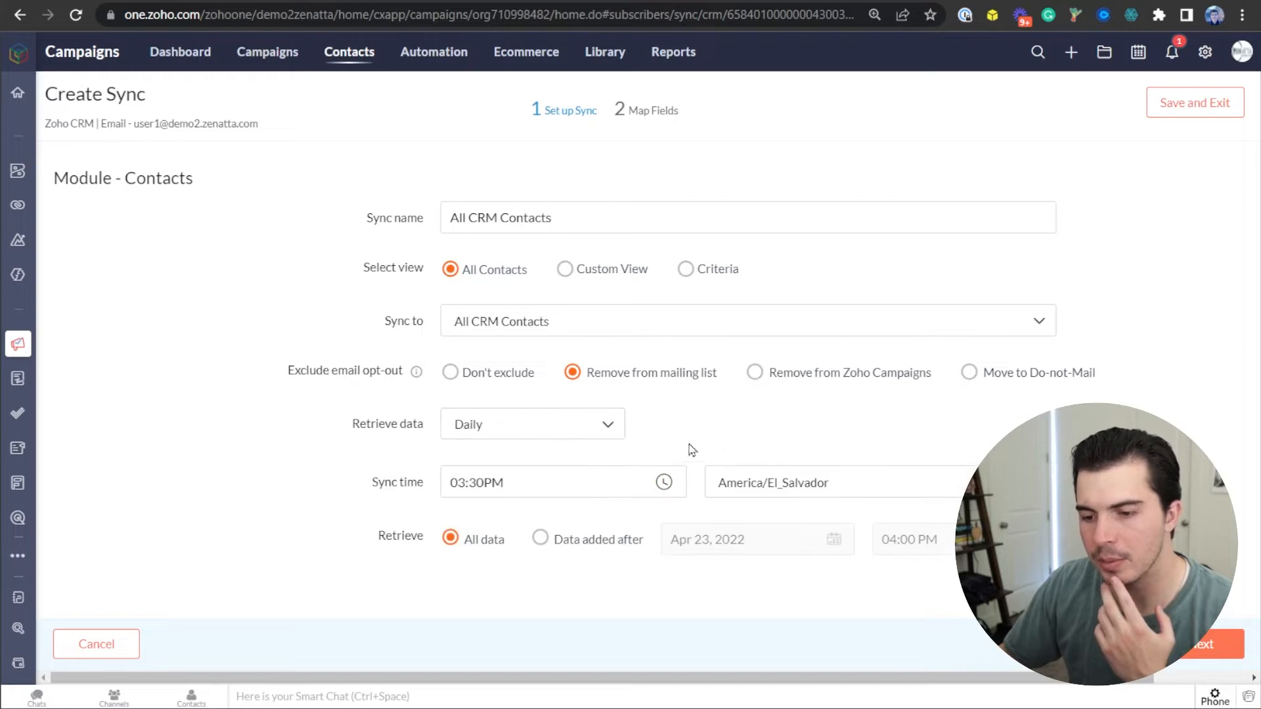
- Set the daily sync time to 07:30 AM and proceed to the field mapping stage
{"action": "left_click", "coordinate": [556, 490]}
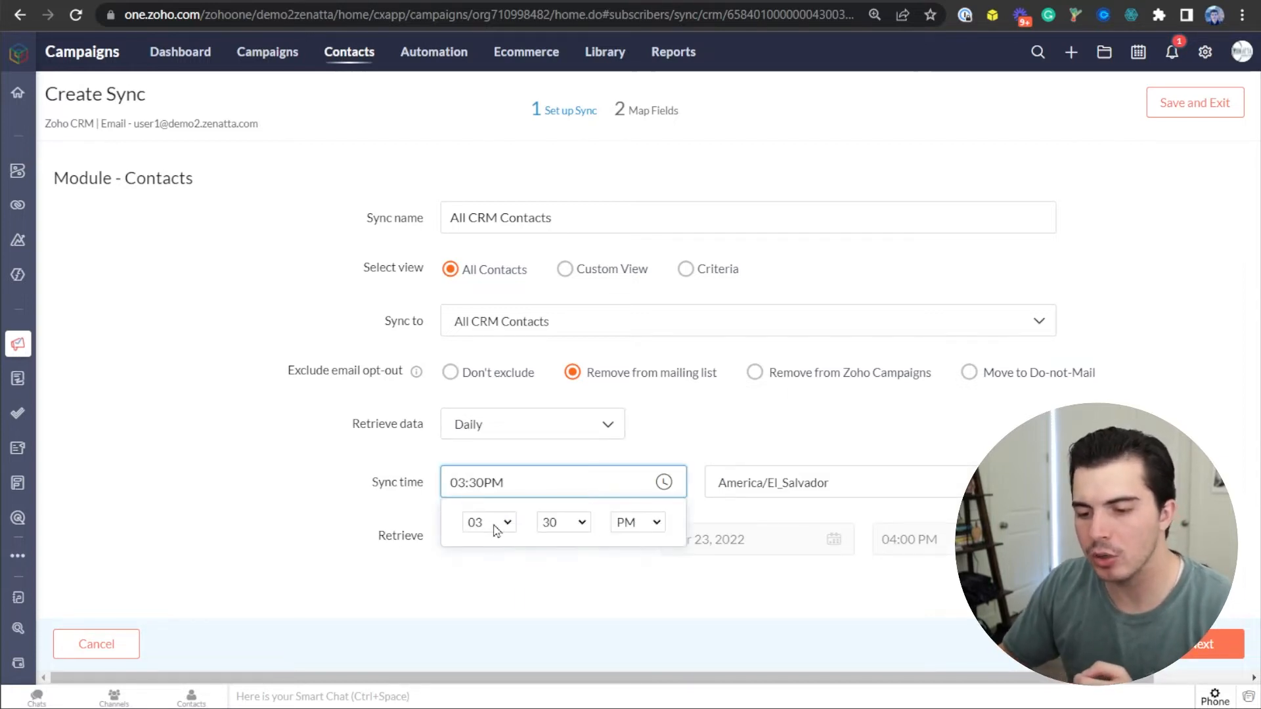
{"action": "left_click", "coordinate": [497, 524]}
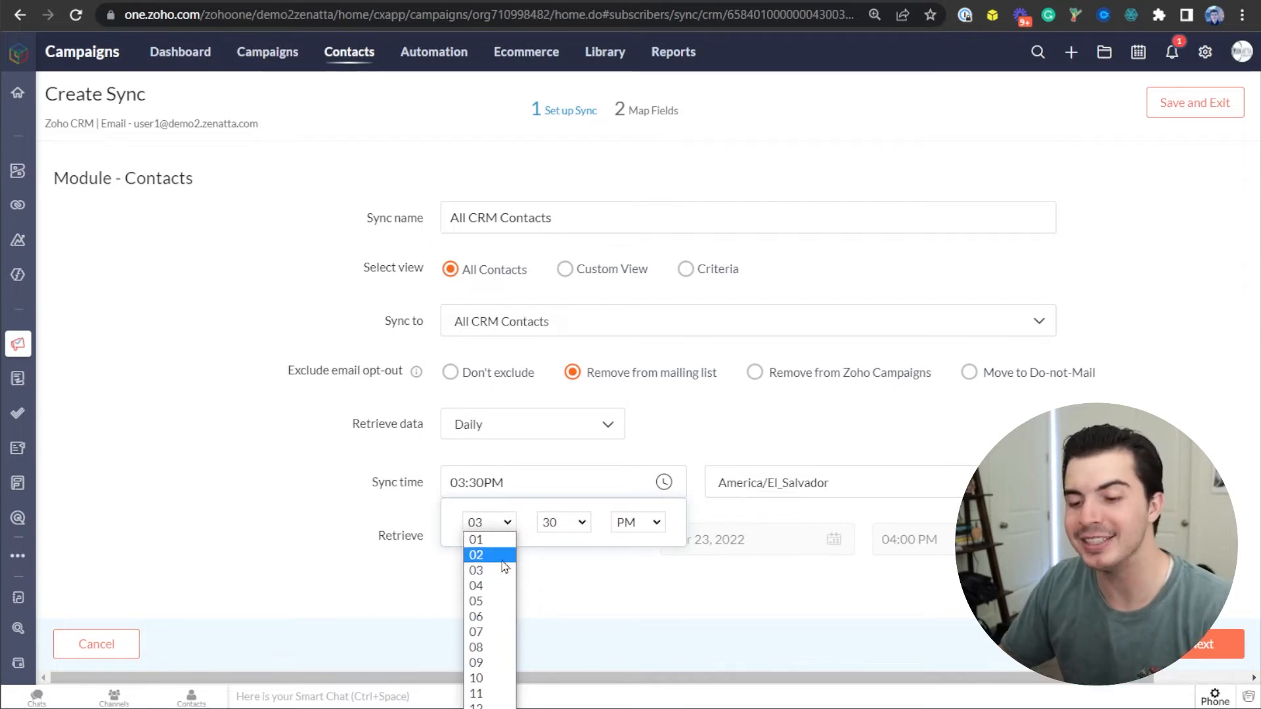
{"action": "left_click", "coordinate": [496, 632]}
{"action": "left_click", "coordinate": [570, 523]}
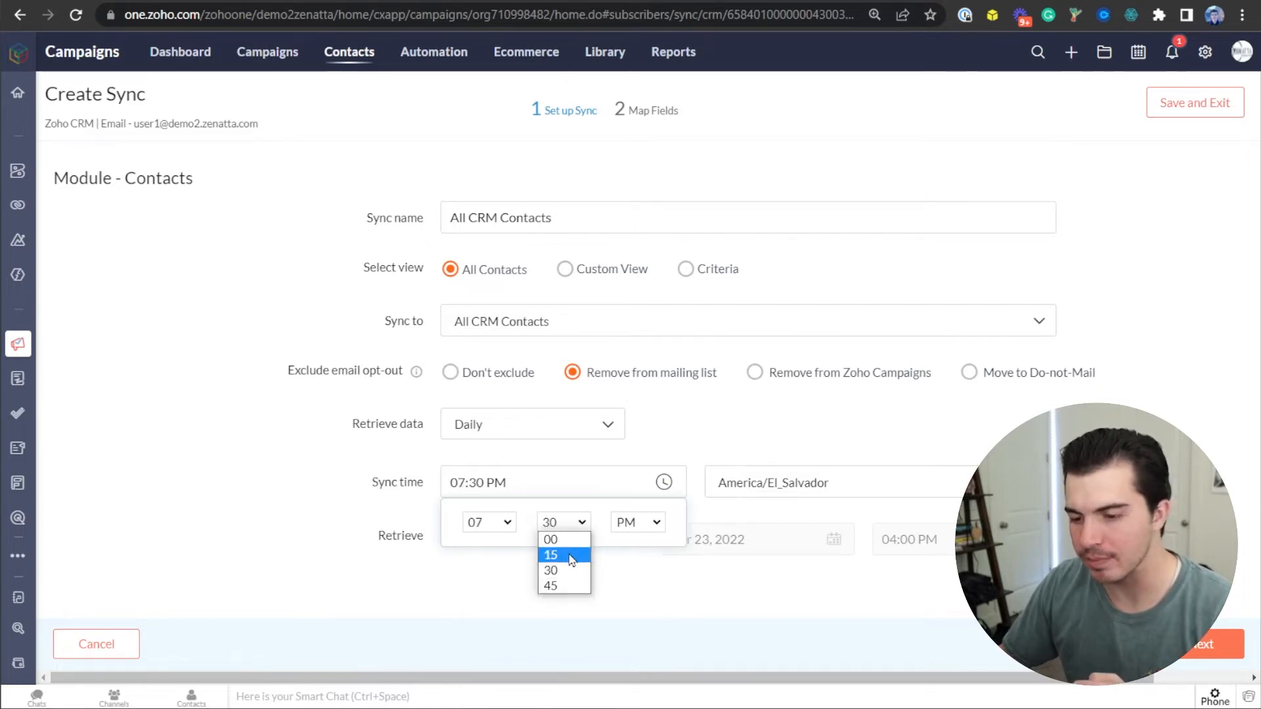
{"action": "left_click", "coordinate": [565, 570]}
{"action": "left_click", "coordinate": [657, 522]}
{"action": "left_click", "coordinate": [658, 541]}
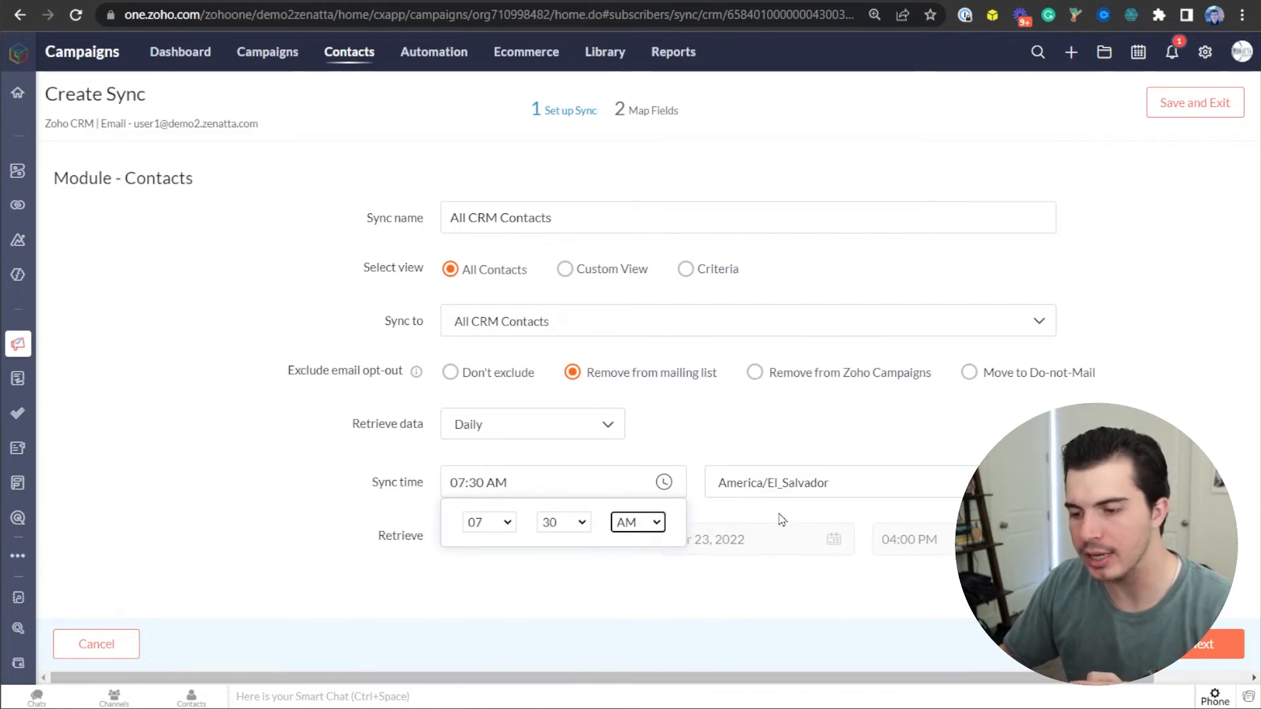
{"action": "left_click", "coordinate": [745, 407]}
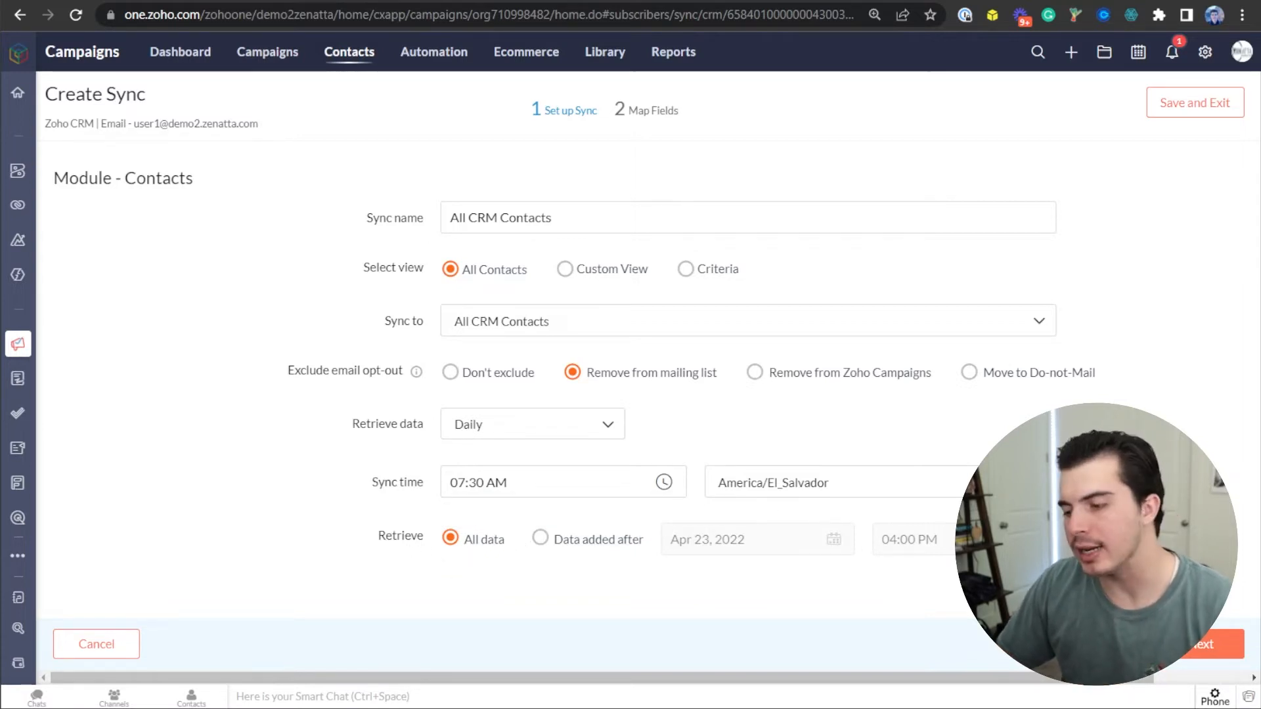
{"action": "left_click", "coordinate": [1187, 645]}
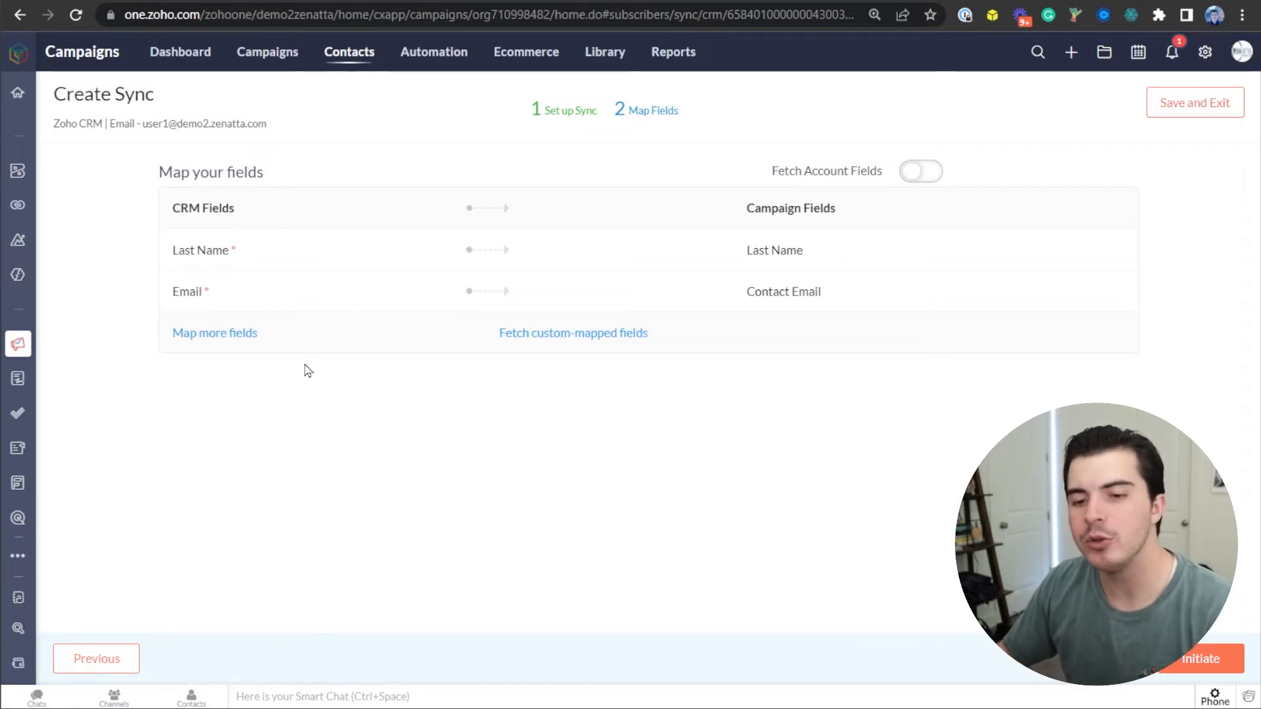
- Add another field mapping and choose Lead Source as its CRM field
{"action": "left_click", "coordinate": [248, 333]}
{"action": "scroll", "coordinate": [351, 517], "scroll_direction": "down", "scroll_amount": 10}
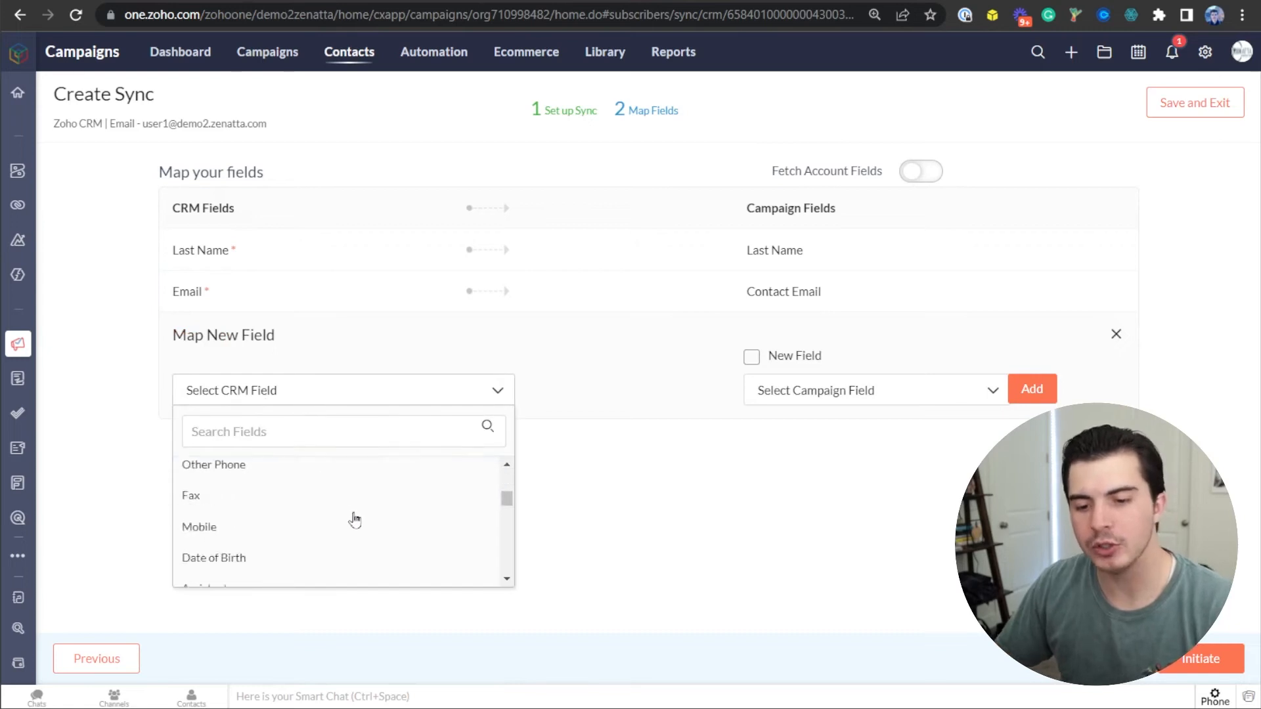
{"action": "scroll", "coordinate": [379, 501], "scroll_direction": "up", "scroll_amount": 12}
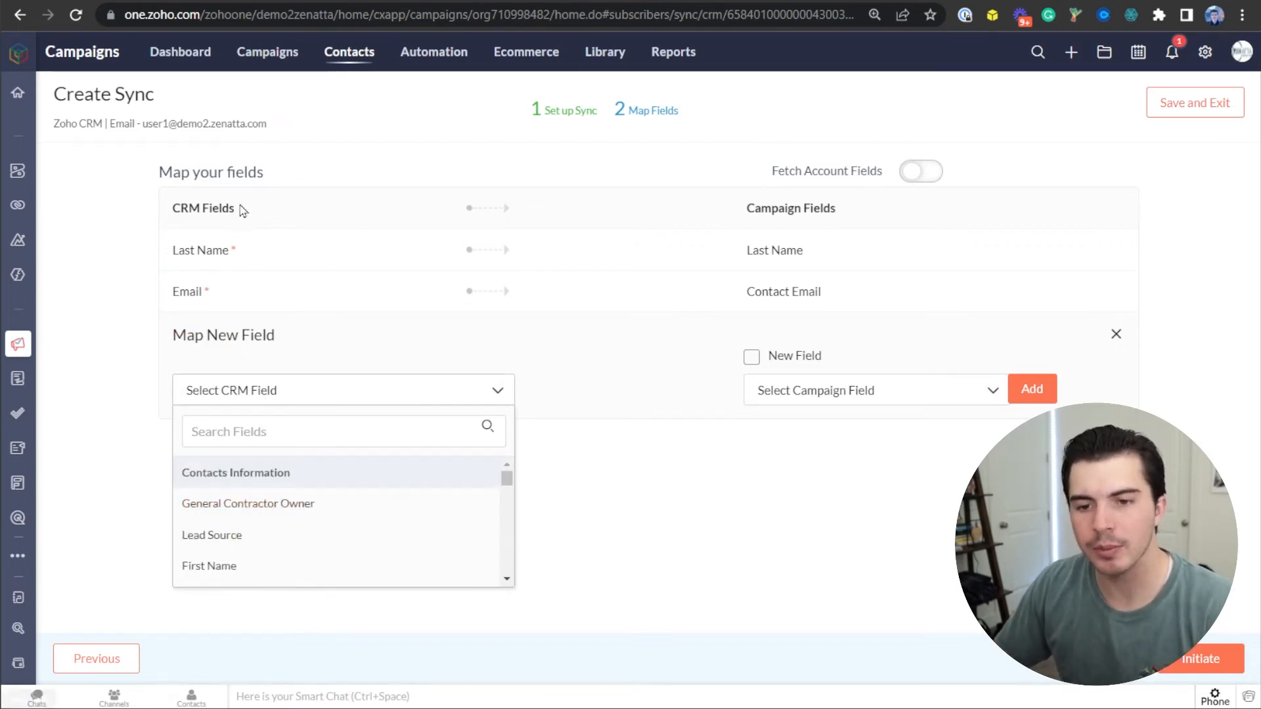
{"action": "scroll", "coordinate": [397, 508], "scroll_direction": "down", "scroll_amount": 3}
{"action": "scroll", "coordinate": [394, 507], "scroll_direction": "up", "scroll_amount": 3}
{"action": "left_click", "coordinate": [309, 532]}
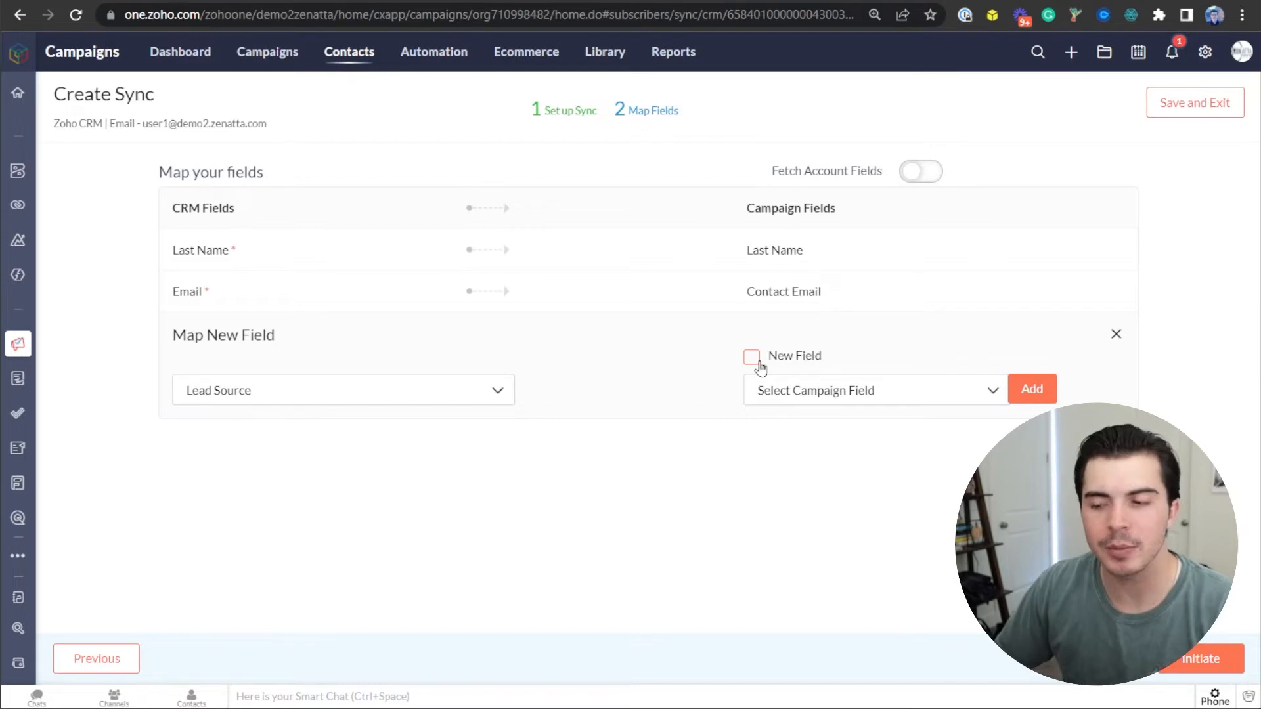
- Find the Contact Source campaign field by searching for "source" and add it as the match for Lead Source
{"action": "left_click", "coordinate": [784, 394]}
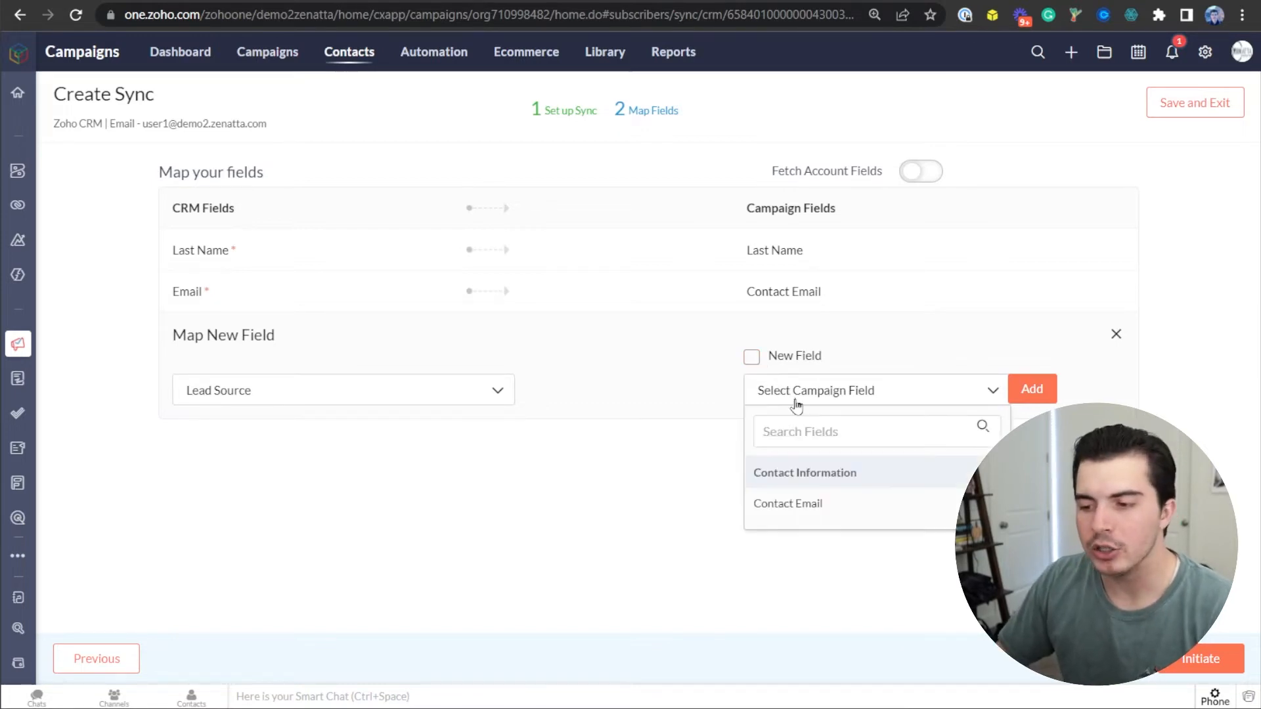
{"action": "type", "text": "soufc"}
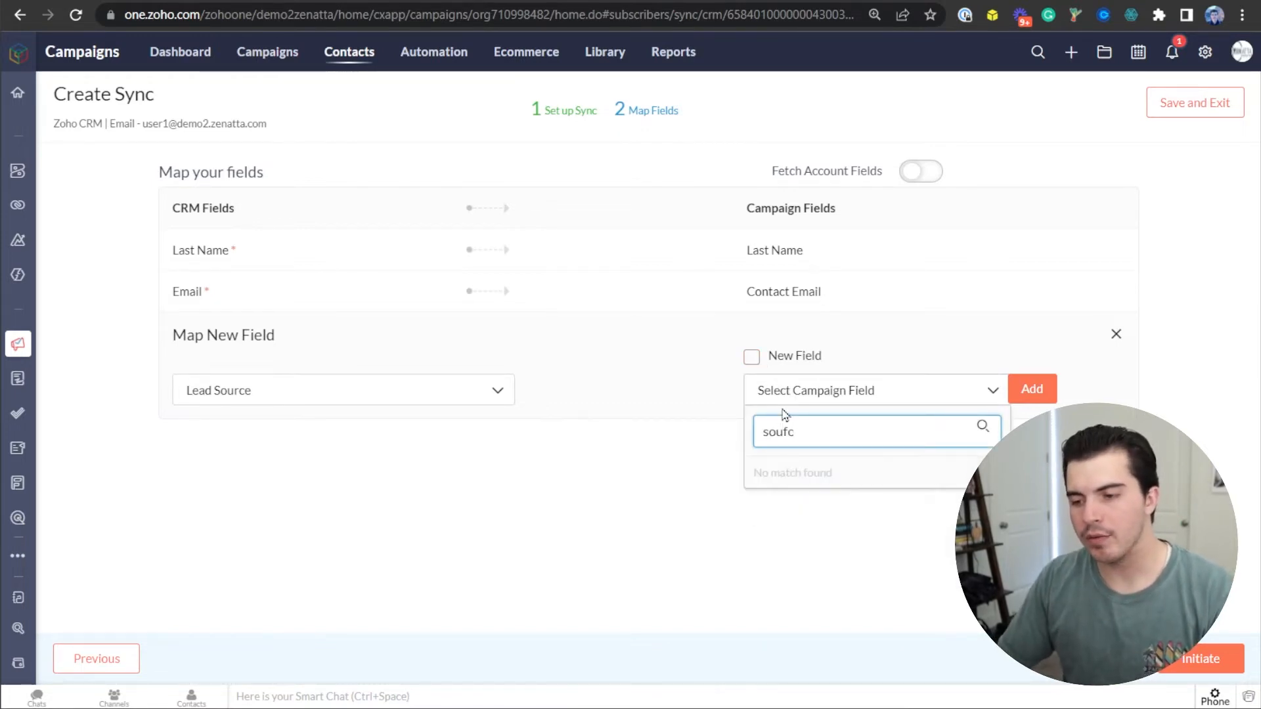
{"action": "type", "text": "ce"}
{"action": "key", "text": "BackSpace"}
{"action": "type", "text": "rce"}
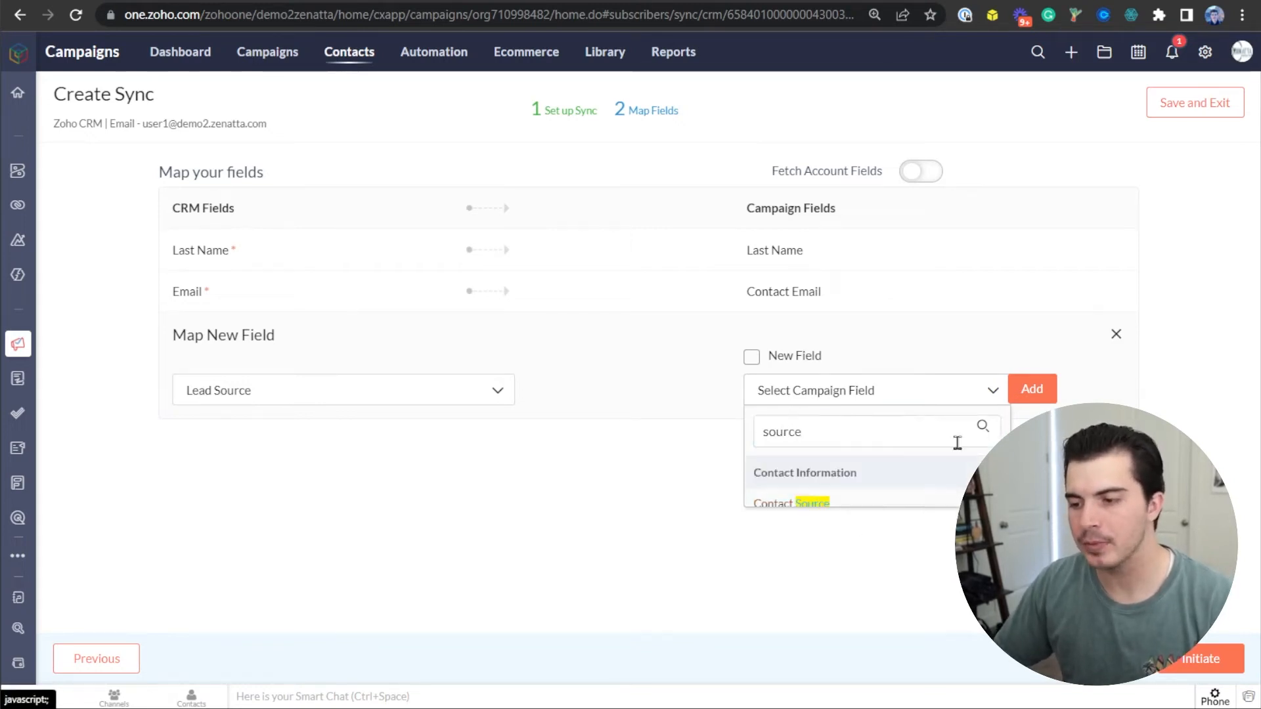
{"action": "key", "text": "Return"}
{"action": "left_click", "coordinate": [1031, 390]}
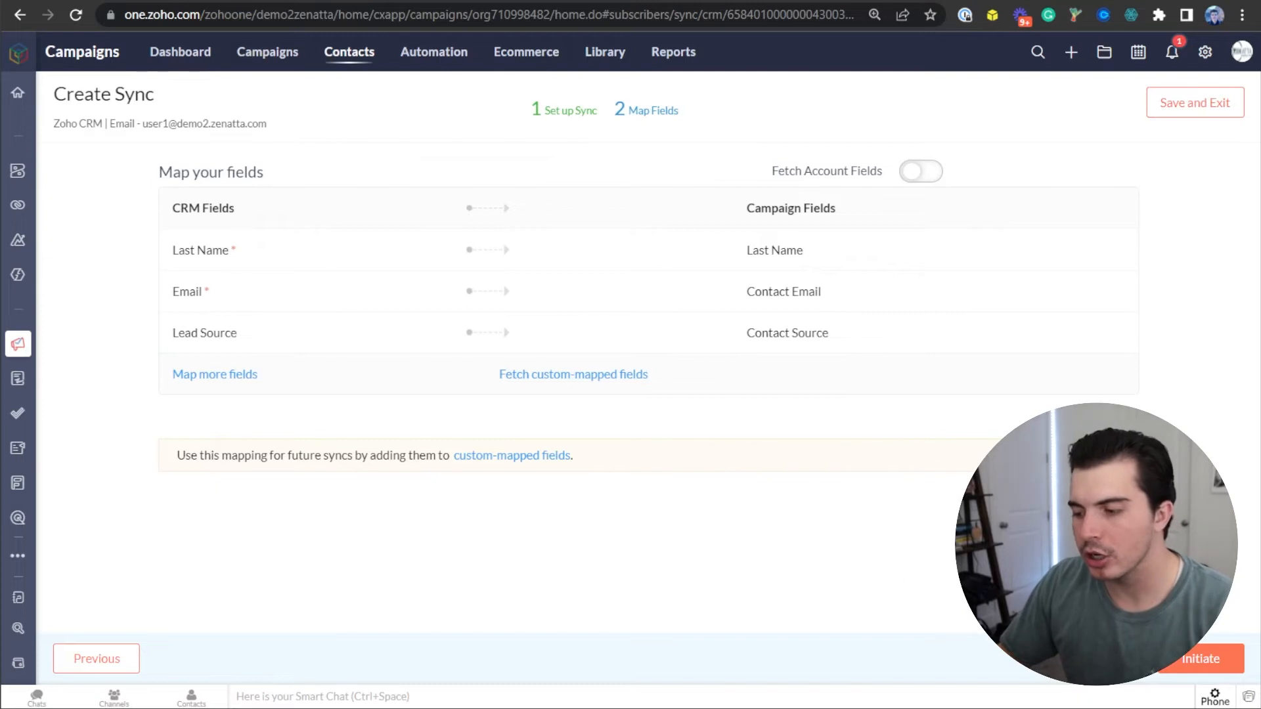
- Initiate the All CRM Contacts sync and look over its details page
{"action": "left_click", "coordinate": [1177, 661]}
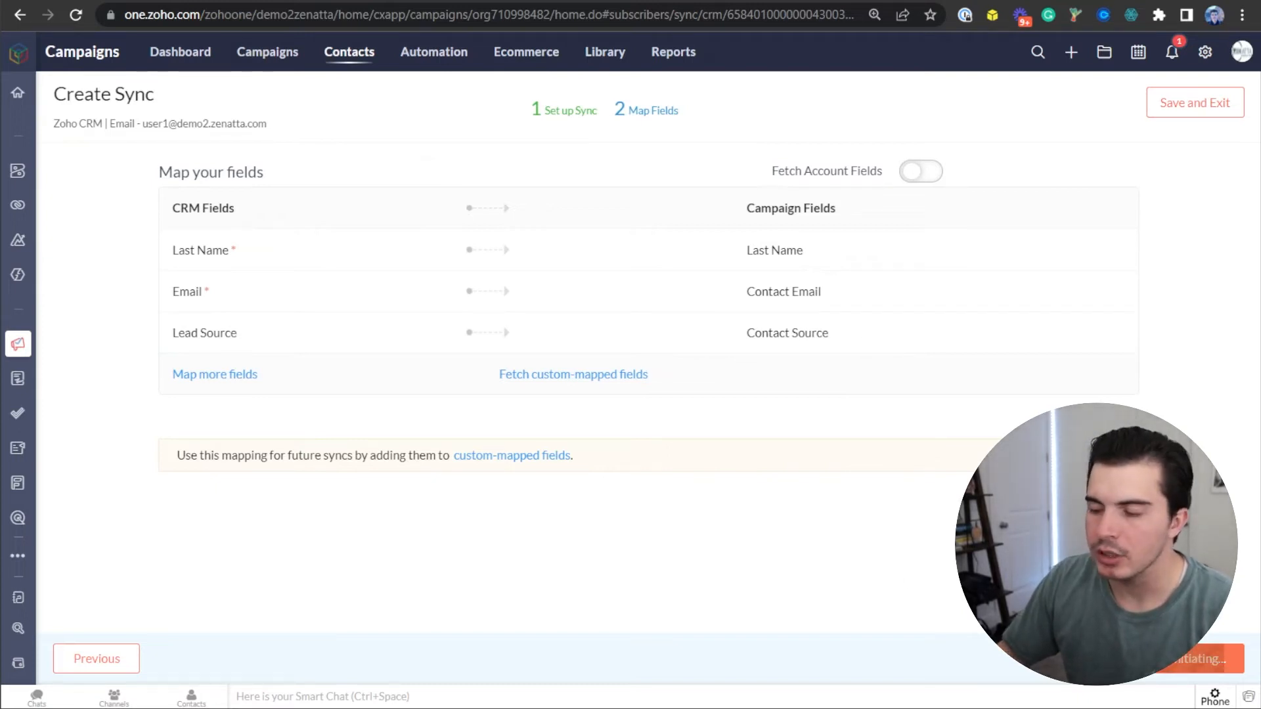
{"action": "scroll", "coordinate": [659, 467], "scroll_direction": "down", "scroll_amount": 2}
{"action": "scroll", "coordinate": [675, 452], "scroll_direction": "up", "scroll_amount": 2}
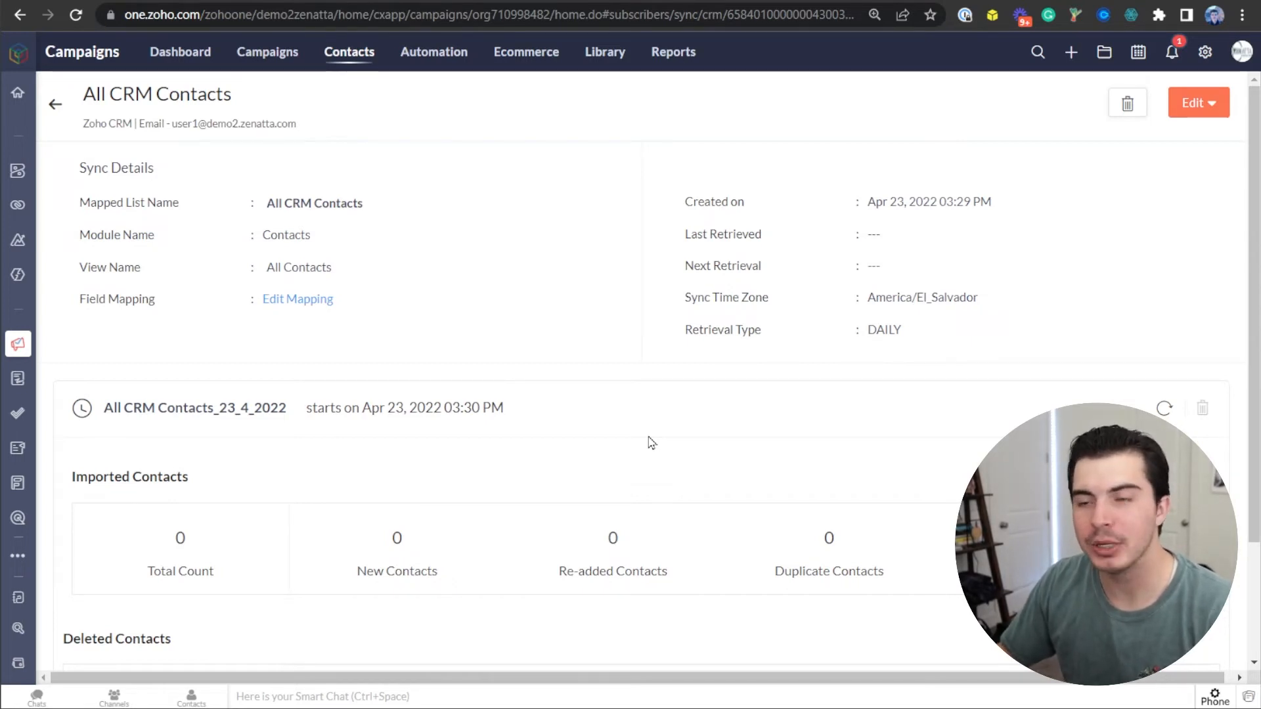
- Open the overview of mailing lists in the contacts area
{"action": "mouse_move", "coordinate": [345, 60]}
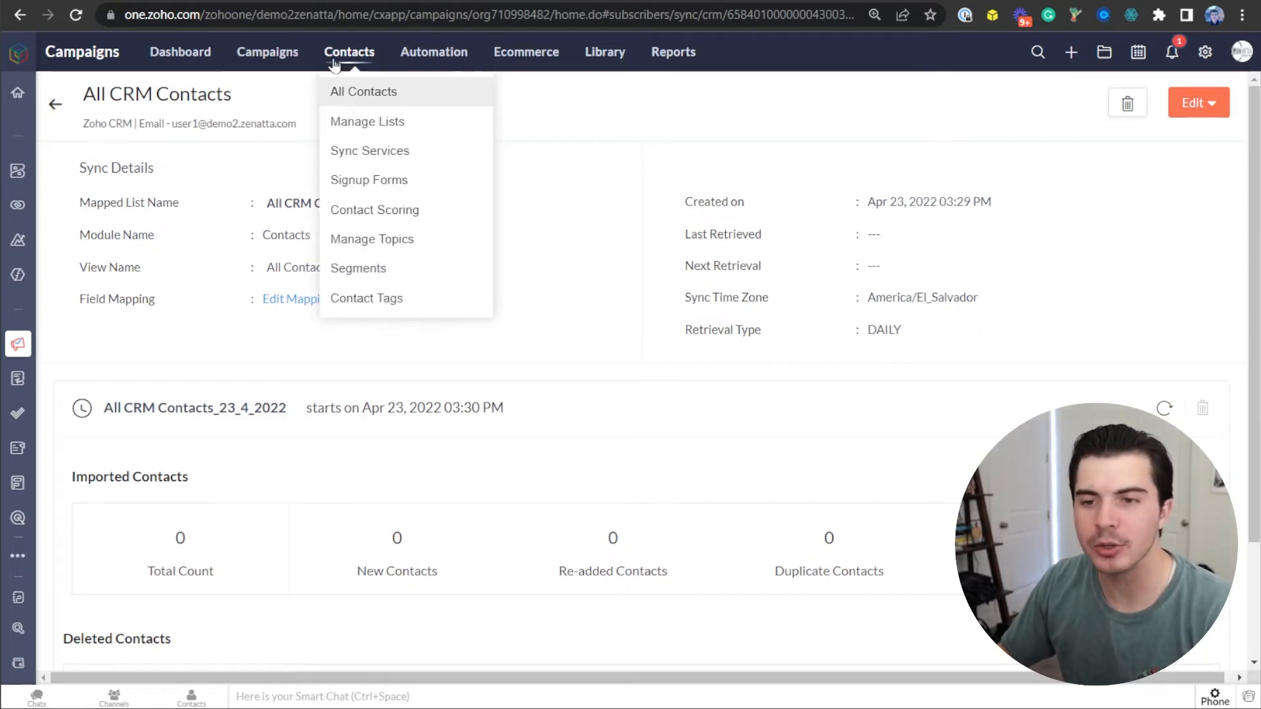
{"action": "left_click", "coordinate": [376, 126]}
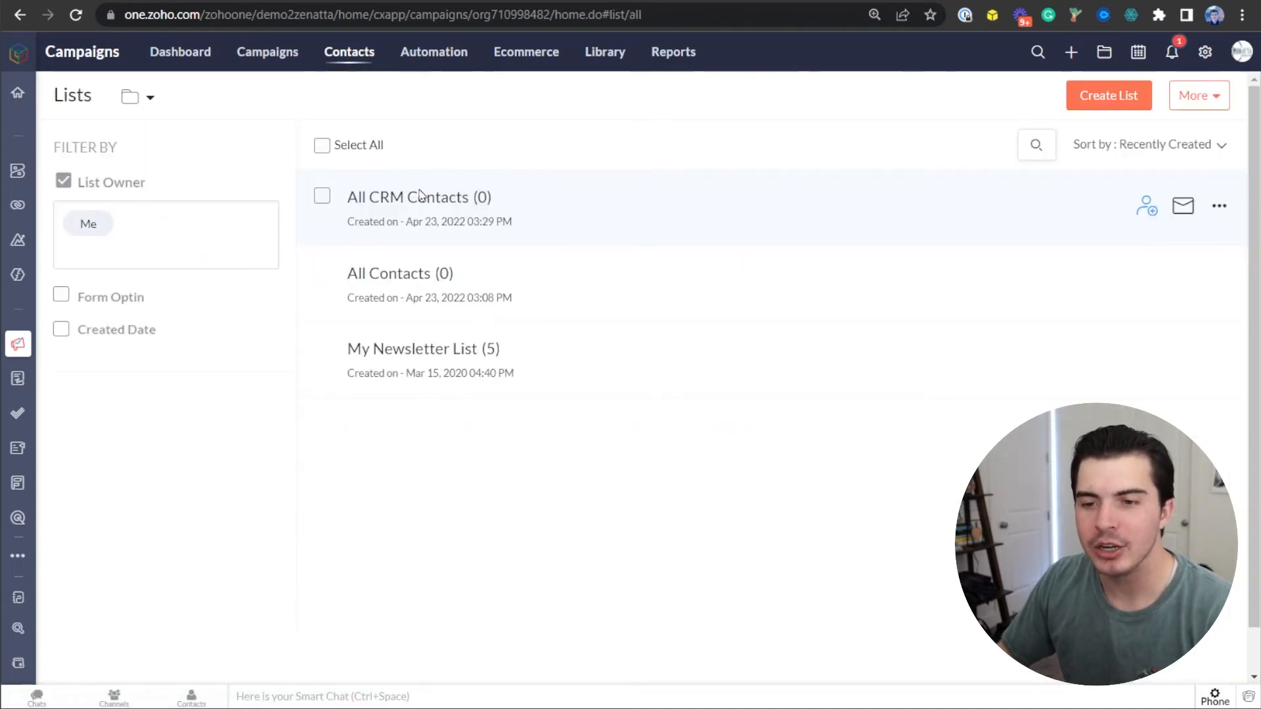
- Disable the signup form in the setup of the All CRM Contacts mailing list
{"action": "left_click", "coordinate": [407, 199]}
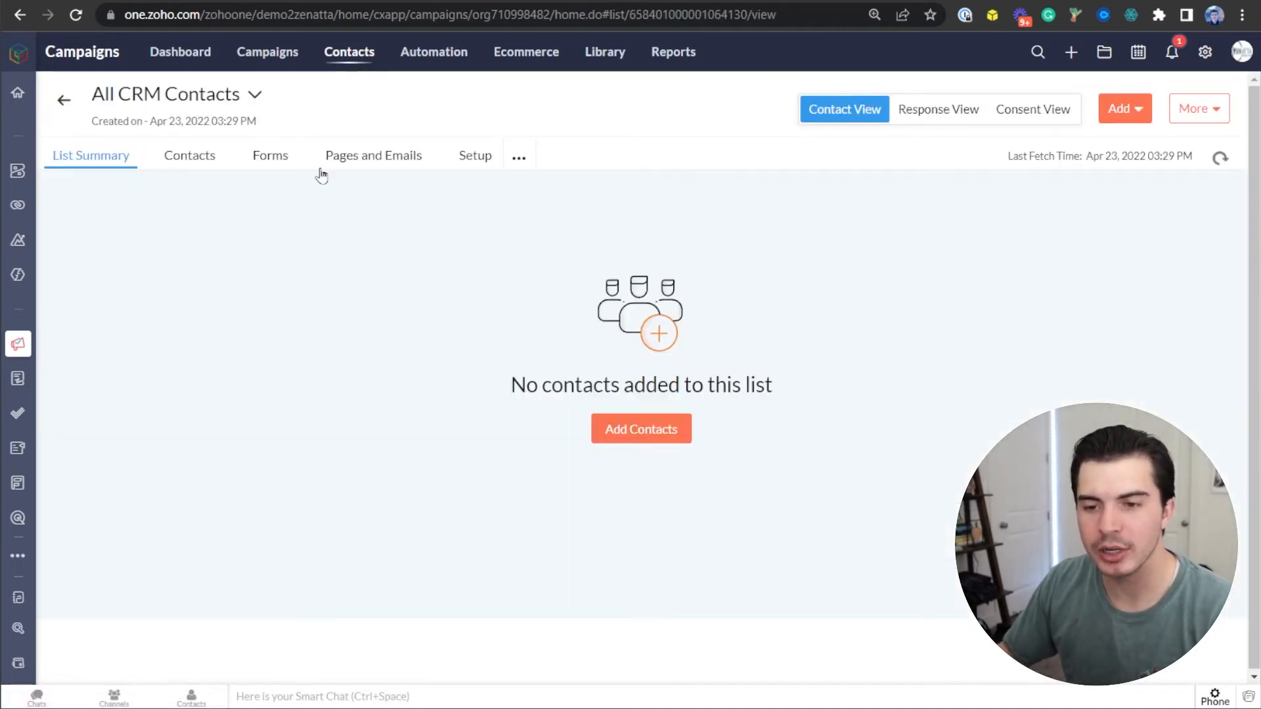
{"action": "left_click", "coordinate": [475, 159]}
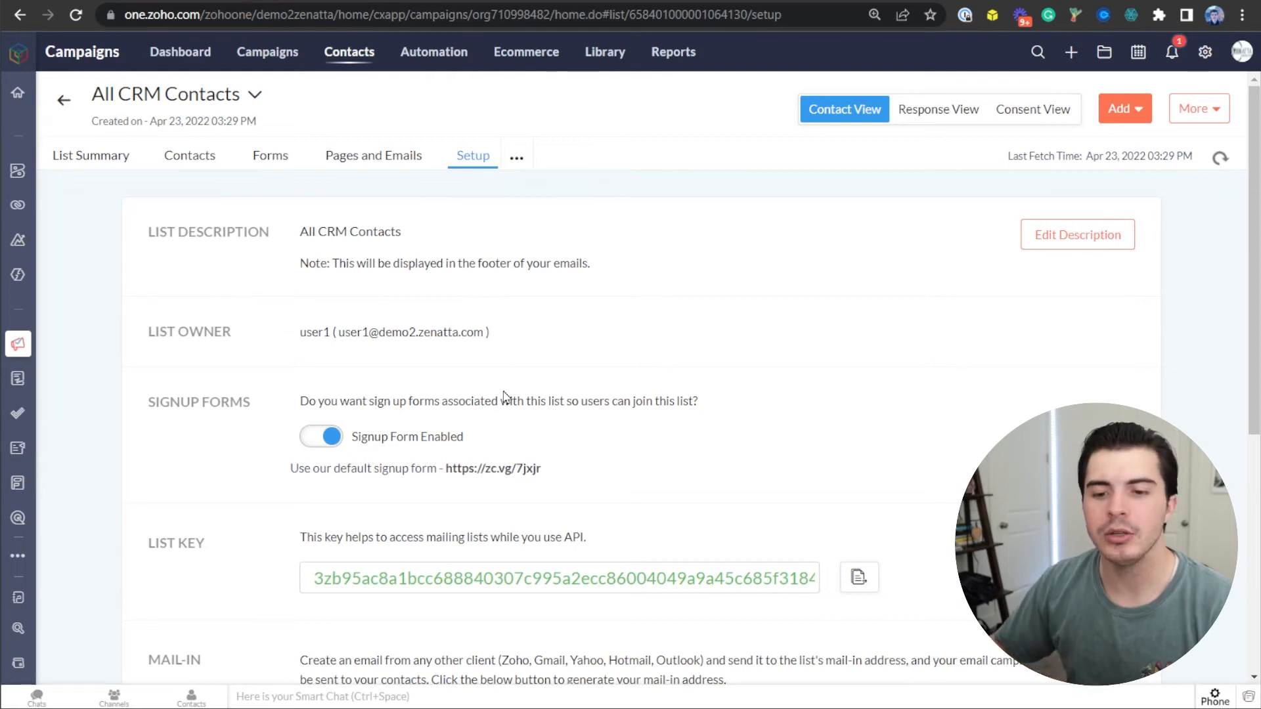
{"action": "left_click", "coordinate": [331, 436]}
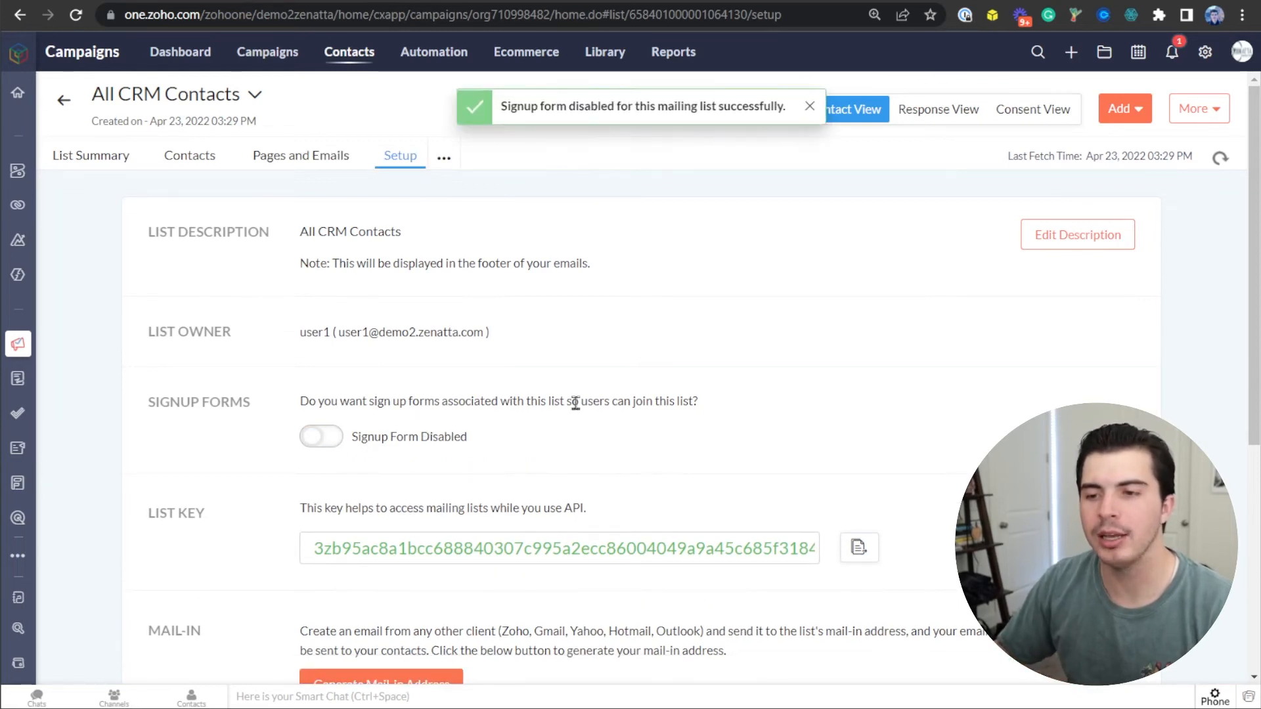
{"action": "left_click", "coordinate": [812, 107]}
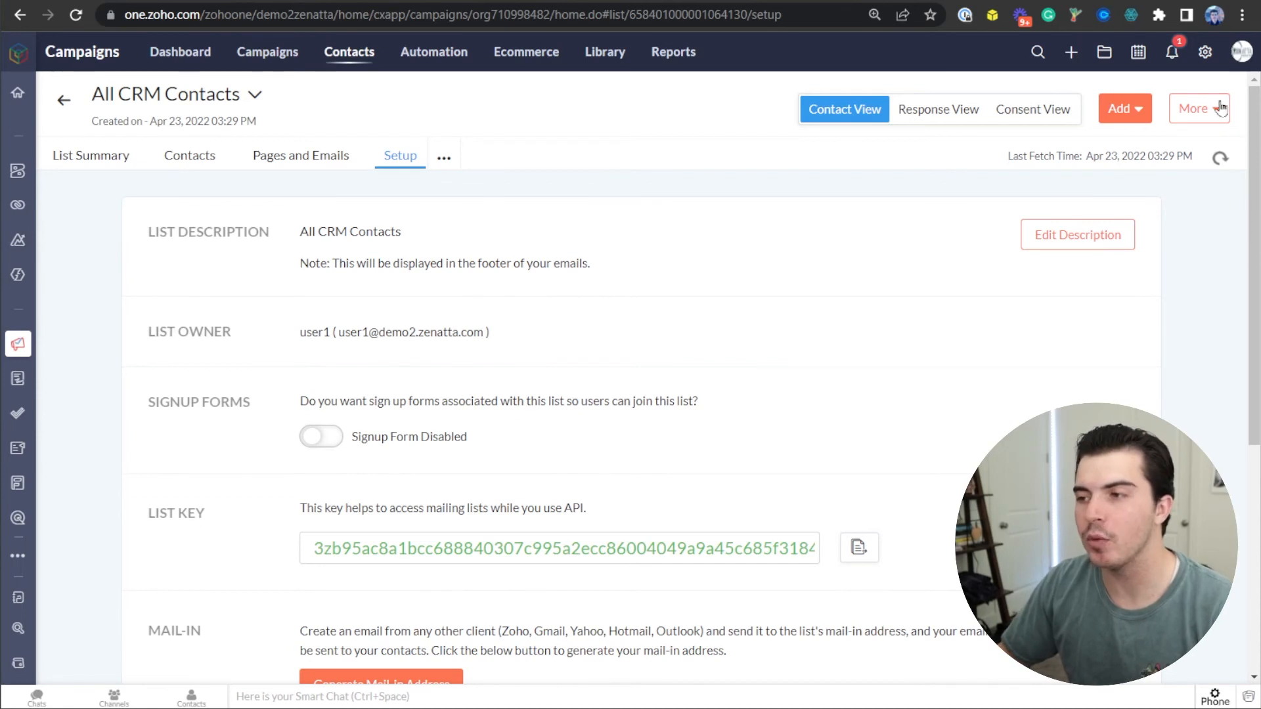
- Open the SPF/DKIM setup for demo2.zenatta.com from the domain authentication settings
{"action": "left_click", "coordinate": [1205, 53]}
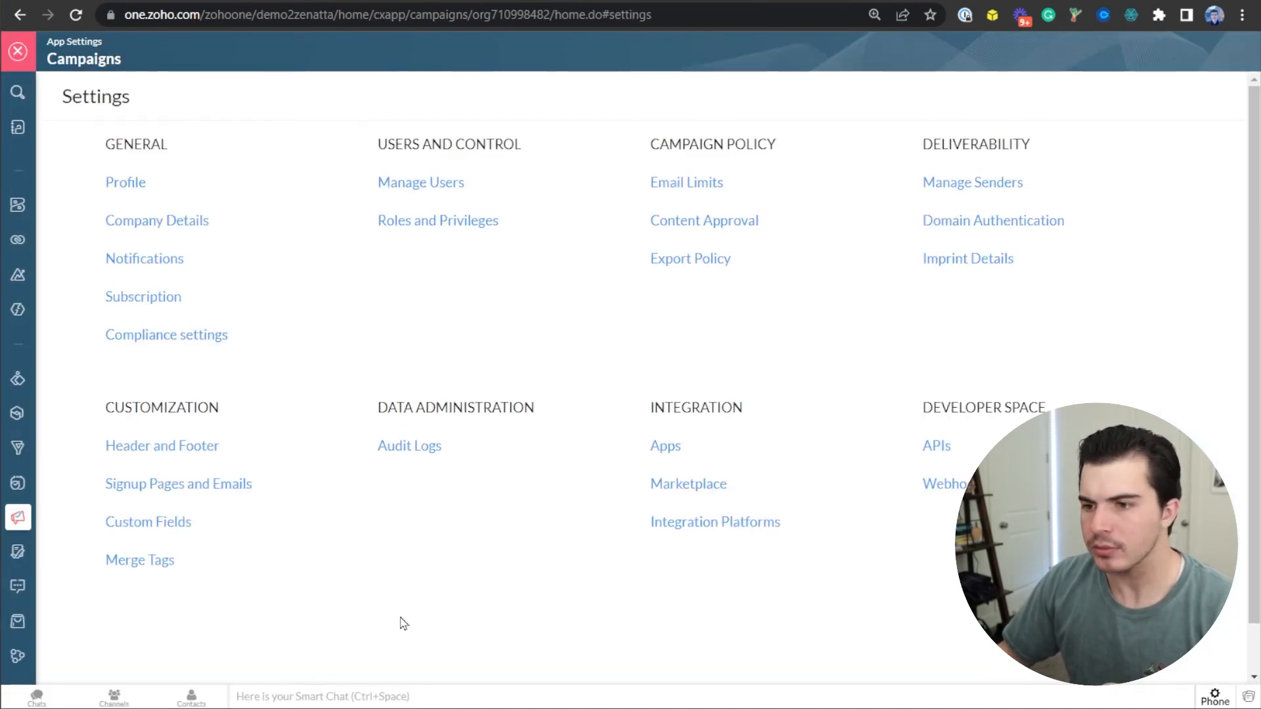
{"action": "left_click", "coordinate": [409, 445]}
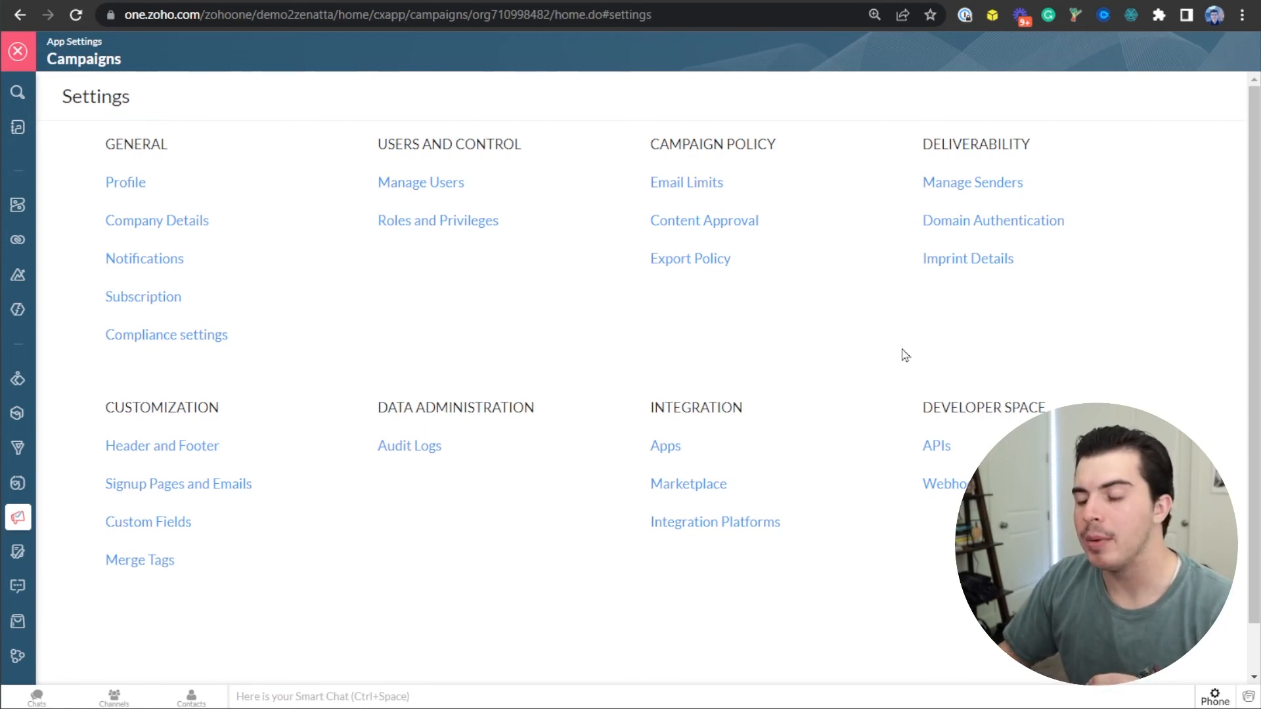
{"action": "left_click", "coordinate": [1005, 225]}
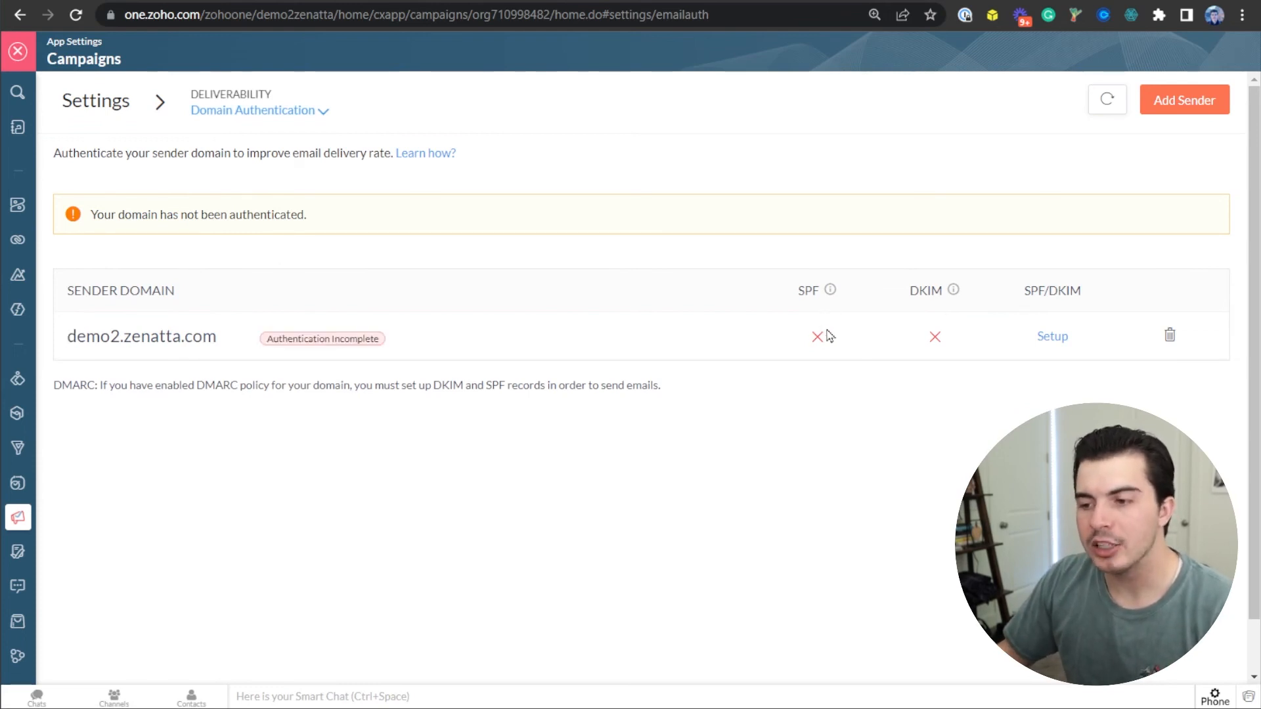
{"action": "left_click", "coordinate": [1054, 337]}
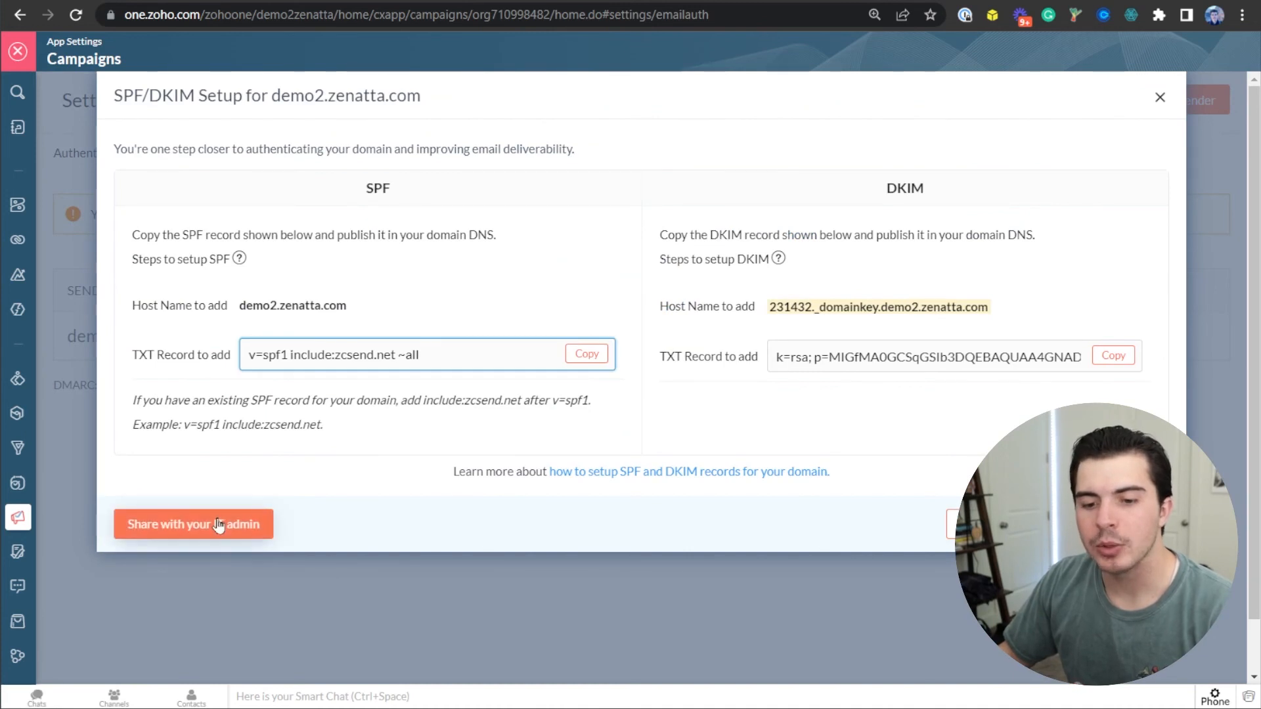
- Review the email overview for sharing the TXT records with the IT admin, and exit the settings without sending it
{"action": "left_click", "coordinate": [218, 525]}
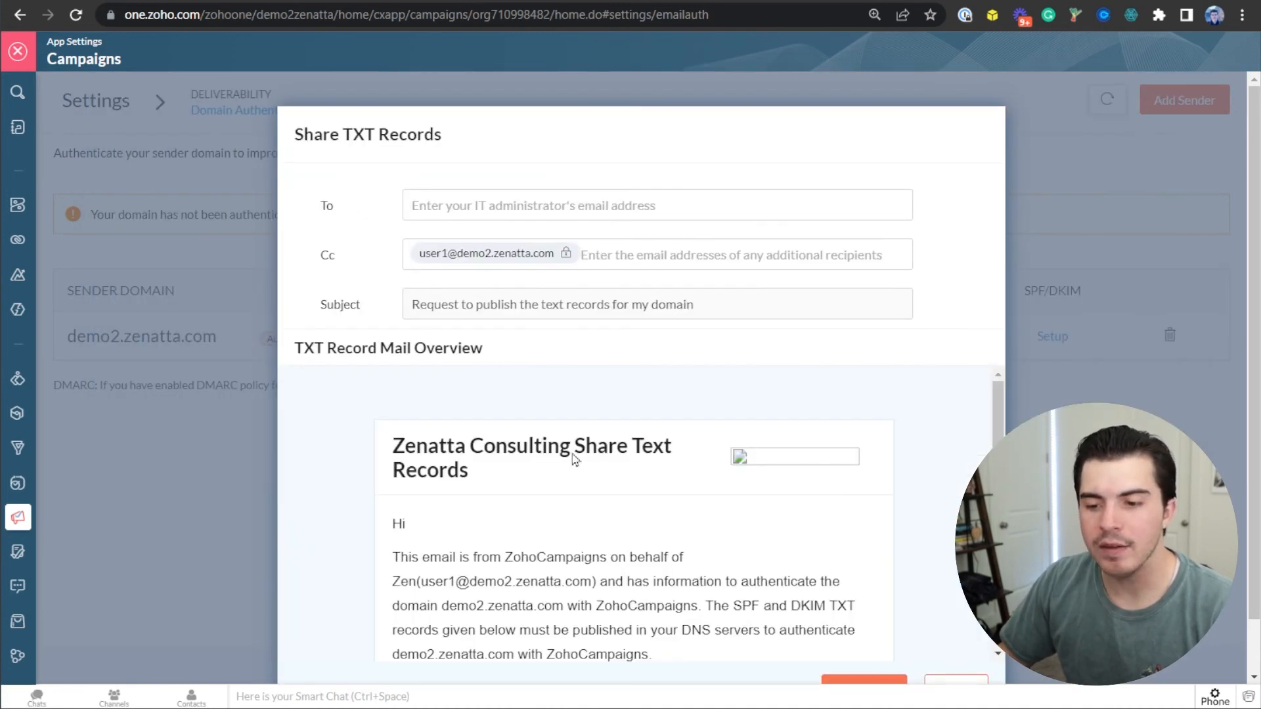
{"action": "scroll", "coordinate": [586, 470], "scroll_direction": "down", "scroll_amount": 5}
{"action": "scroll", "coordinate": [587, 464], "scroll_direction": "up", "scroll_amount": 10}
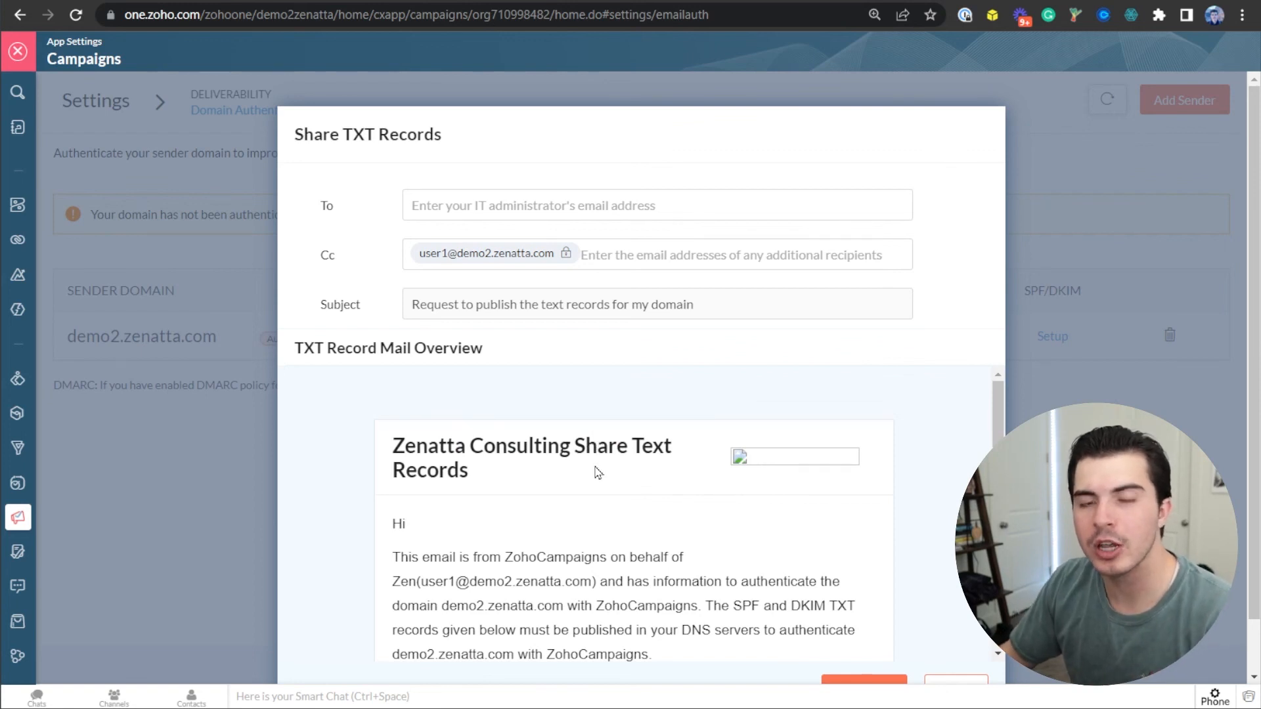
{"action": "scroll", "coordinate": [785, 474], "scroll_direction": "down", "scroll_amount": 10}
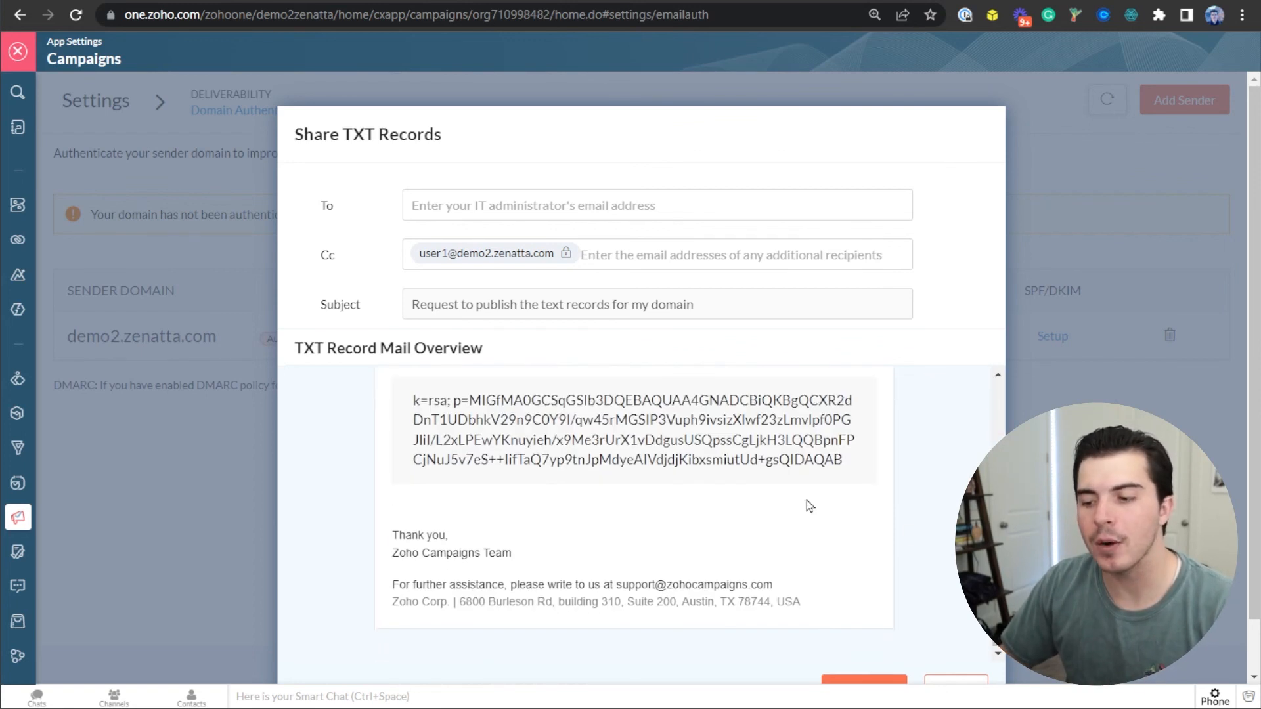
{"action": "scroll", "coordinate": [809, 505], "scroll_direction": "down", "scroll_amount": 2}
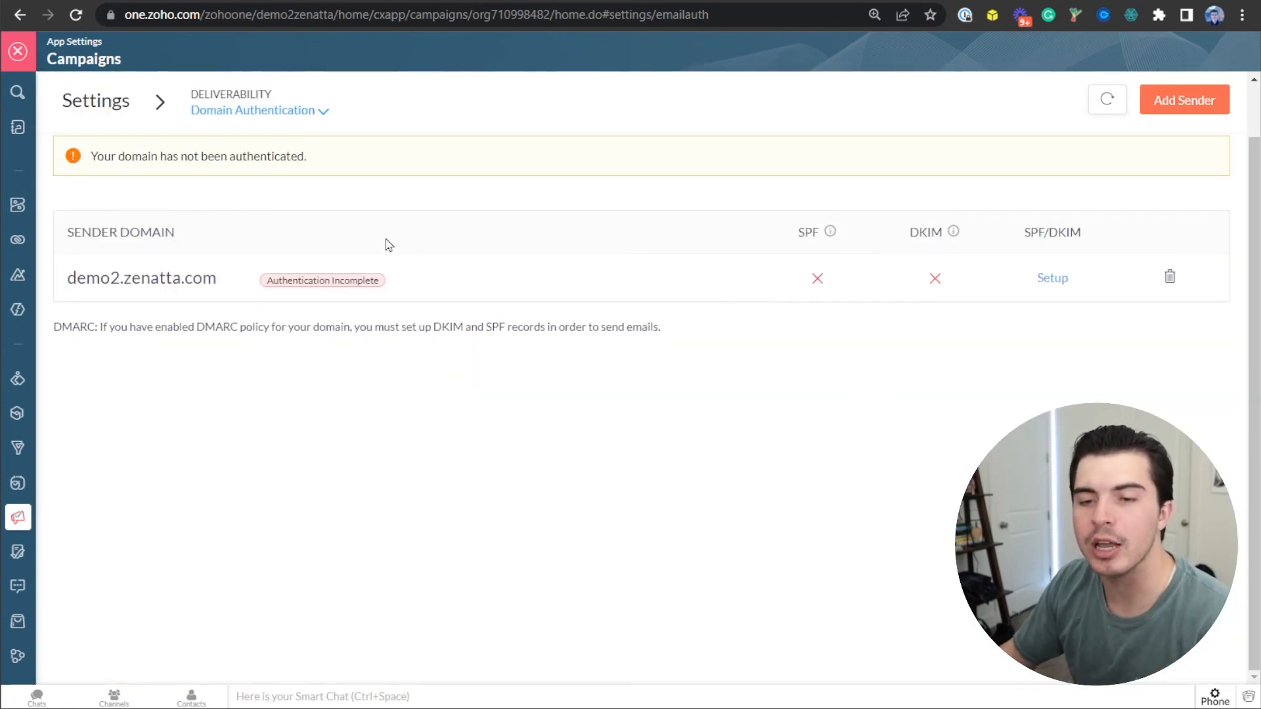
{"action": "mouse_move", "coordinate": [54, 519]}
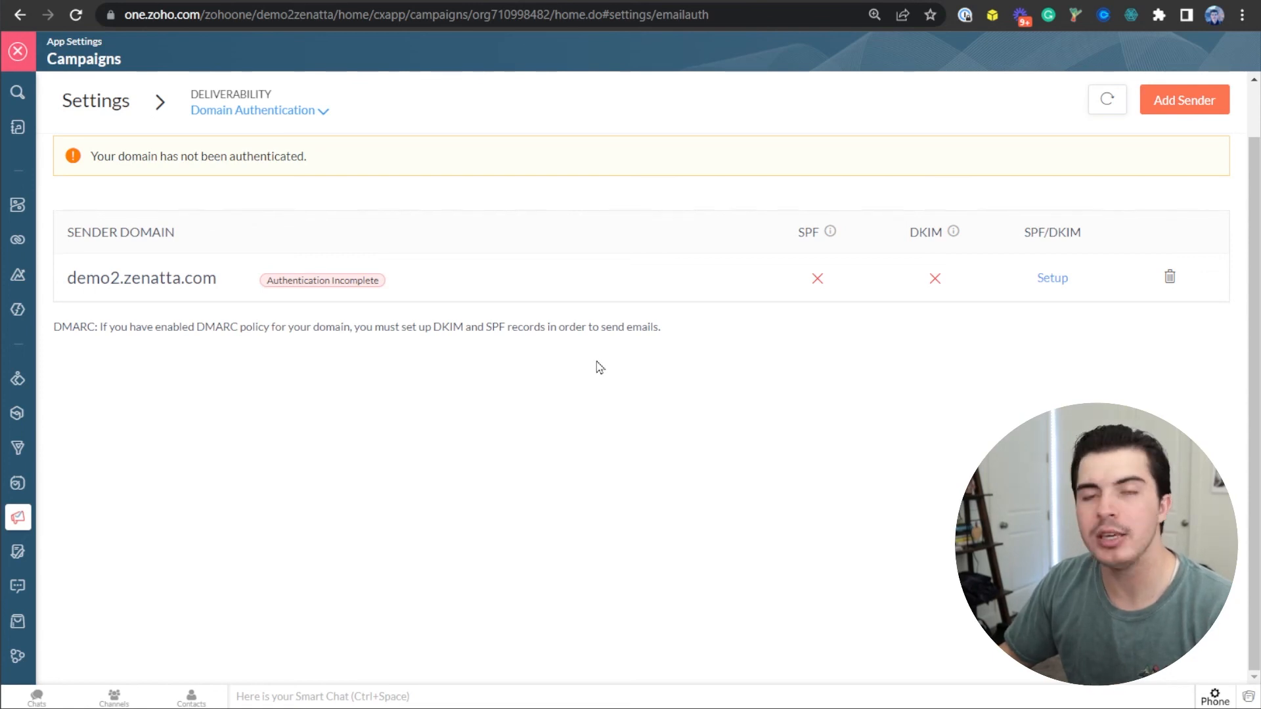
{"action": "left_click", "coordinate": [24, 54]}
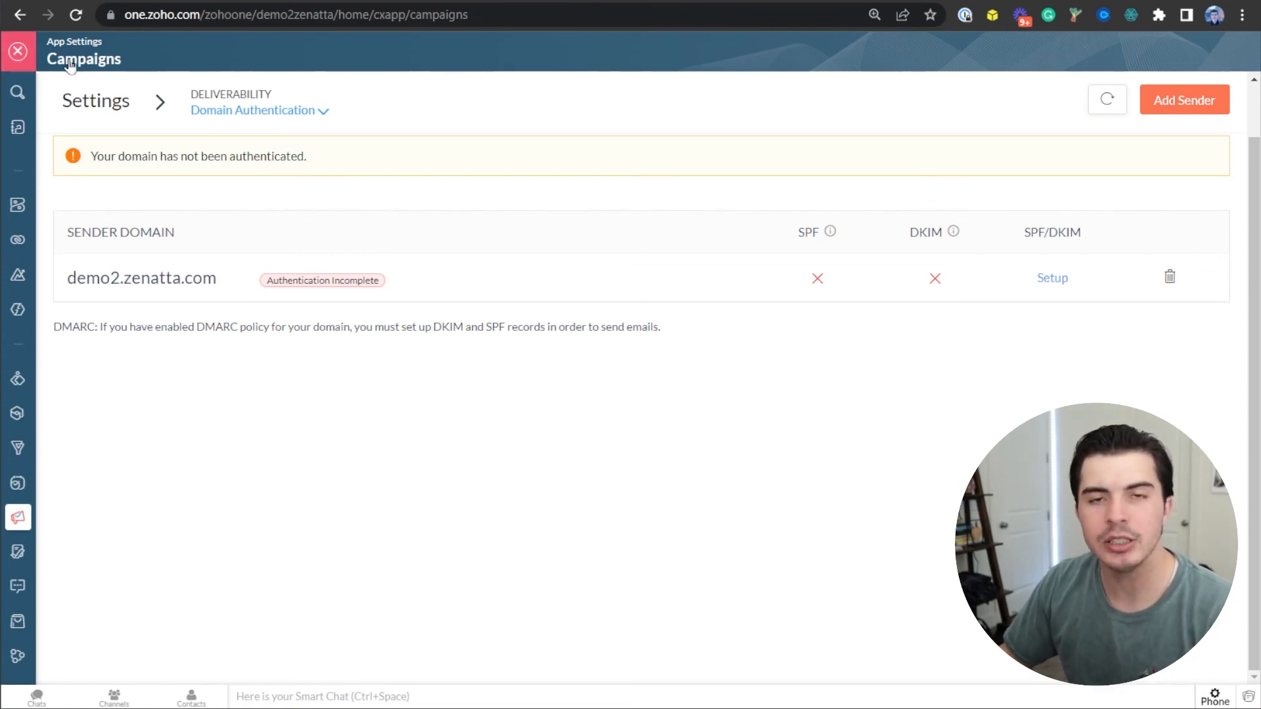